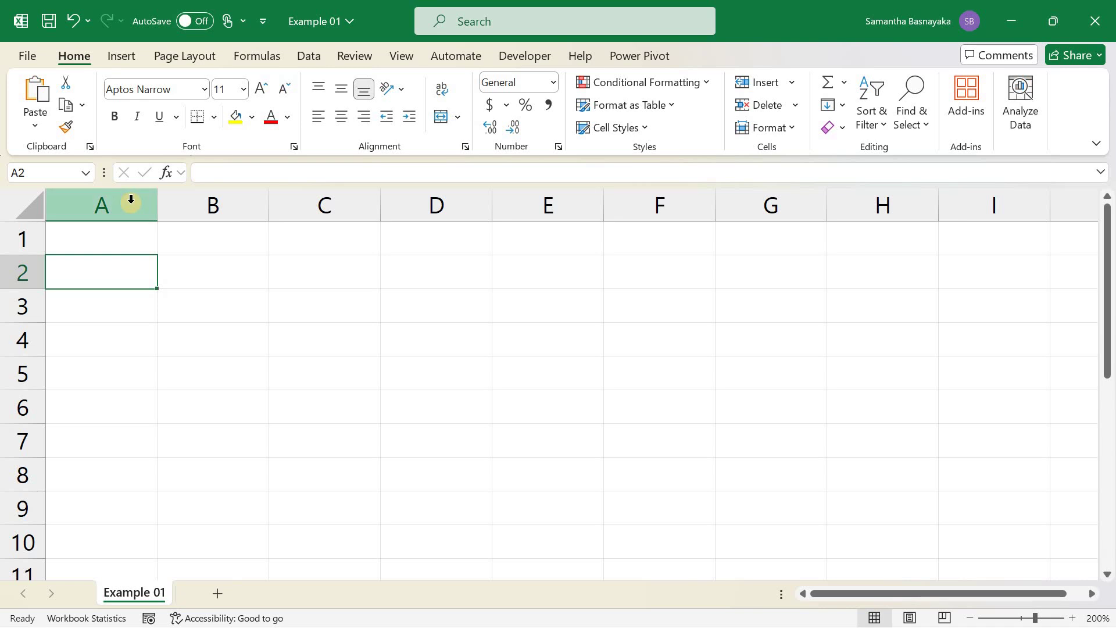
Step: Test-fill Alice down A1:A10, then clear those entries
click(130, 247)
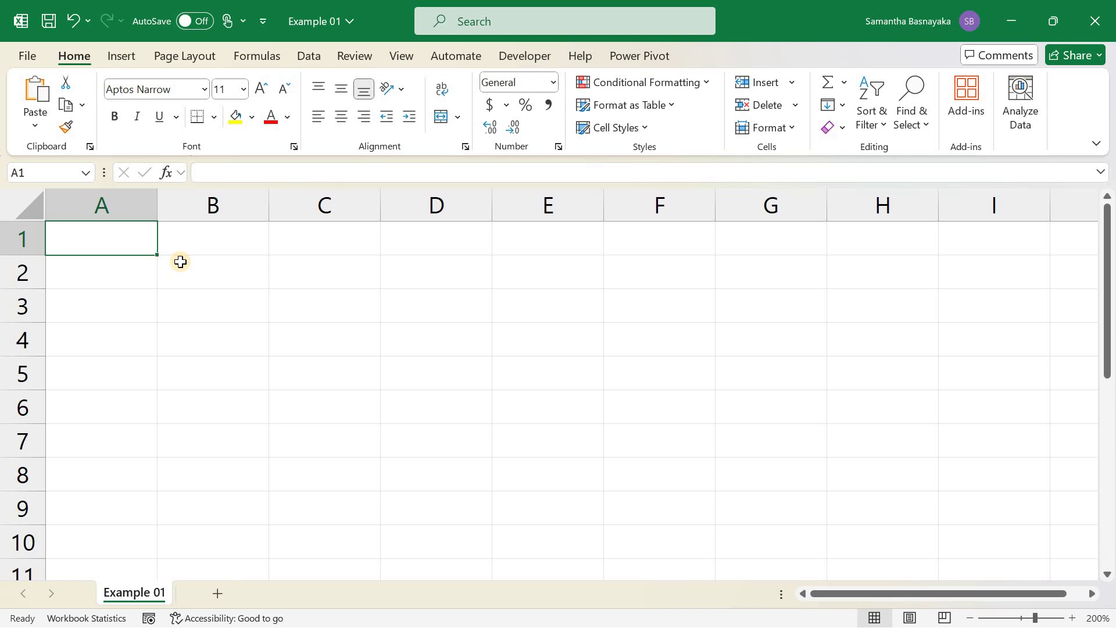
click(115, 270)
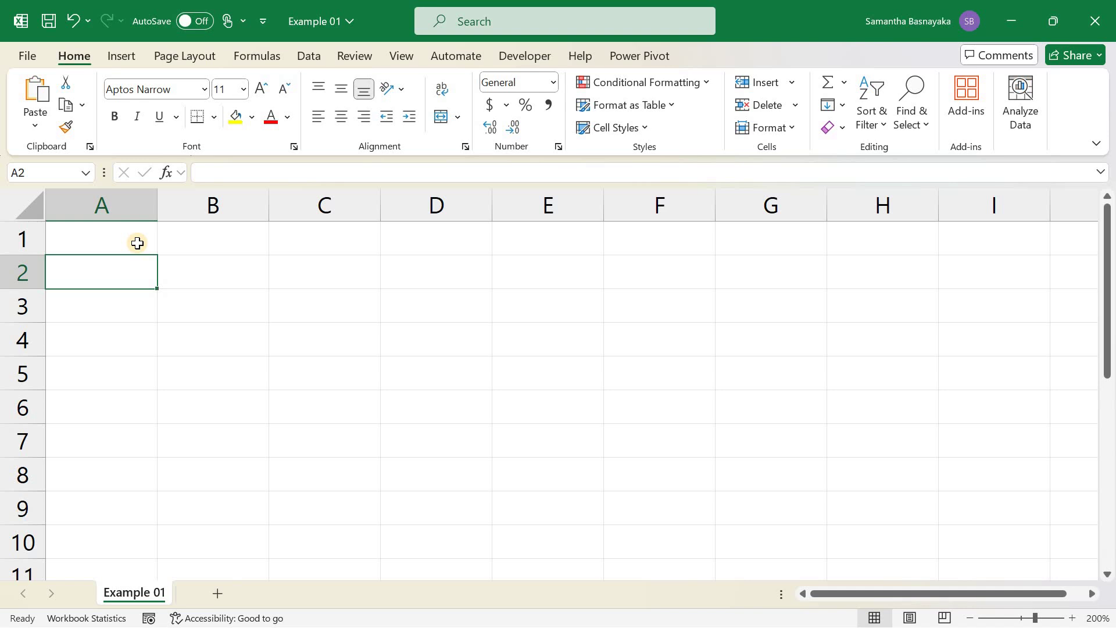
click(175, 257)
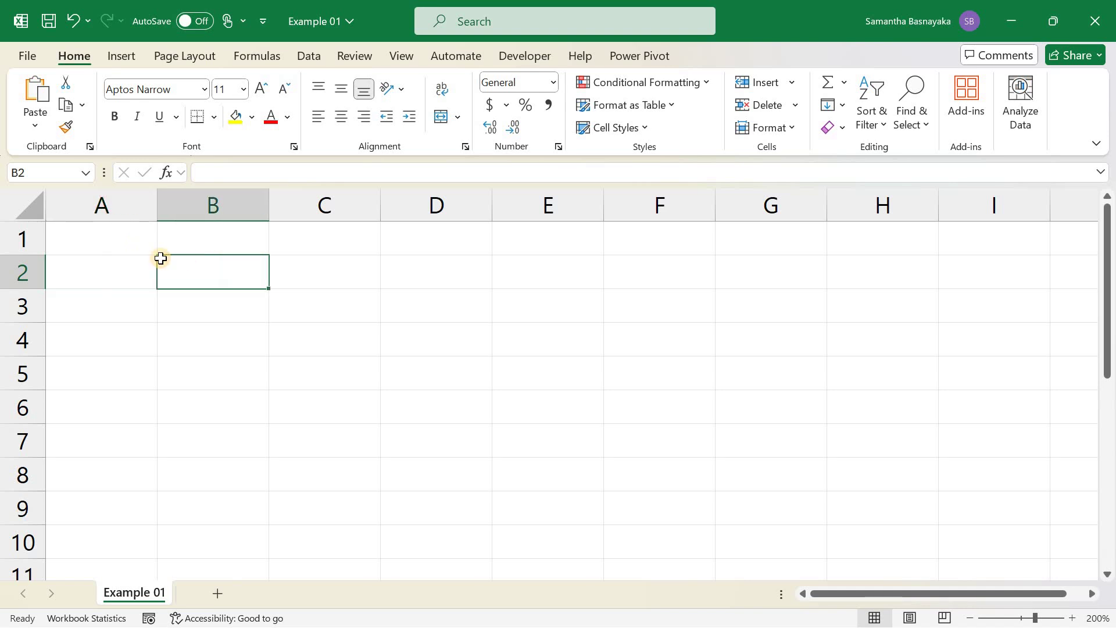
click(120, 267)
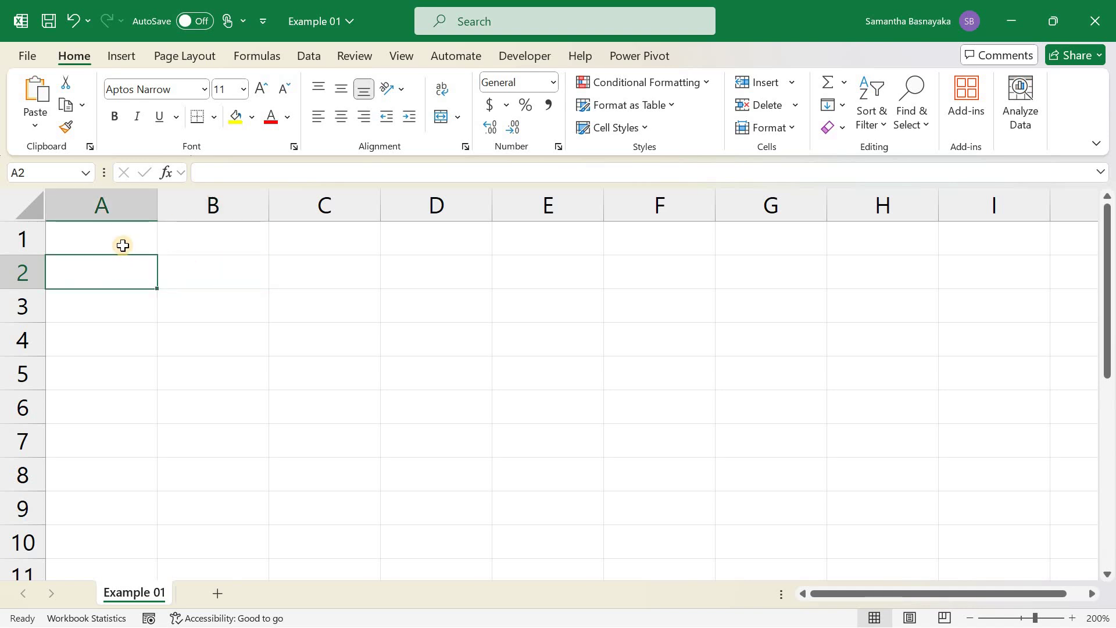
click(122, 246)
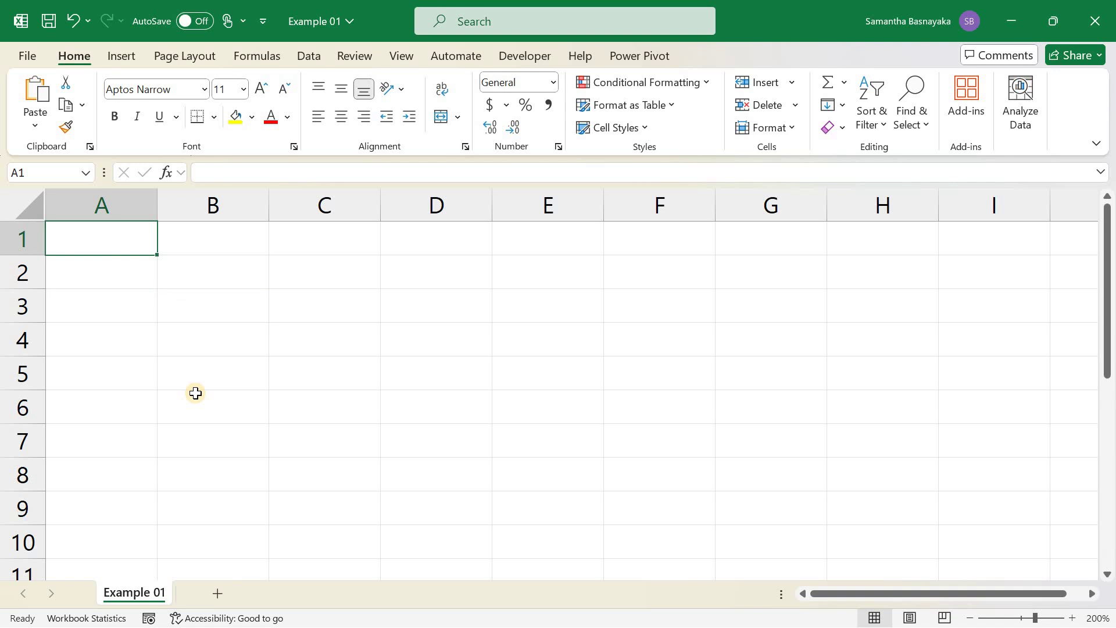
text(Alice)
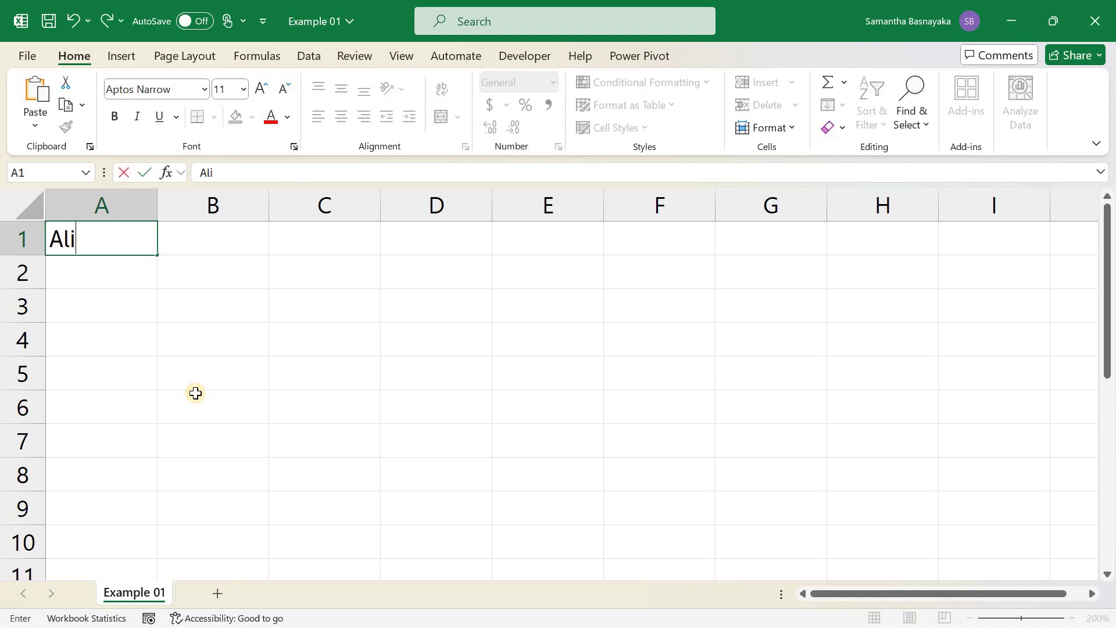
key(Return)
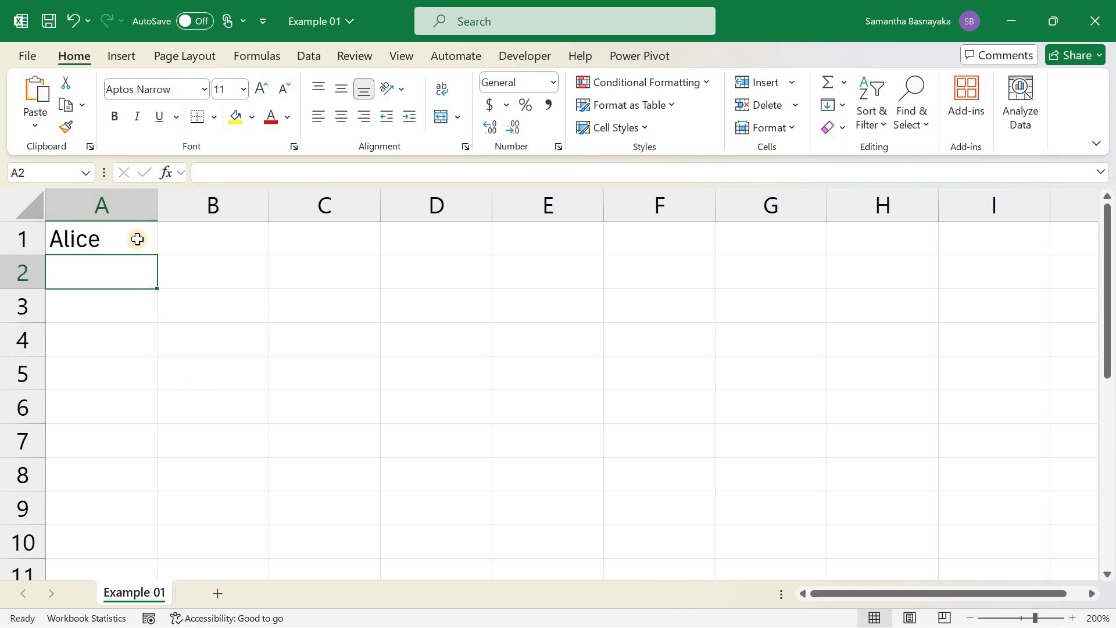
click(139, 239)
drag(156, 254, 155, 546)
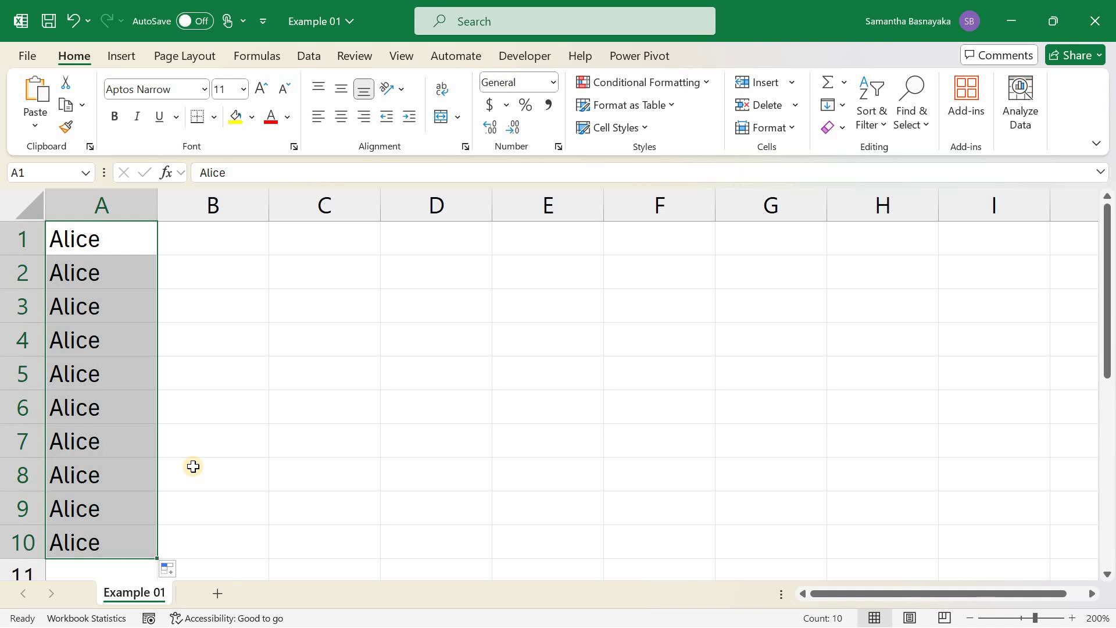
key(Delete)
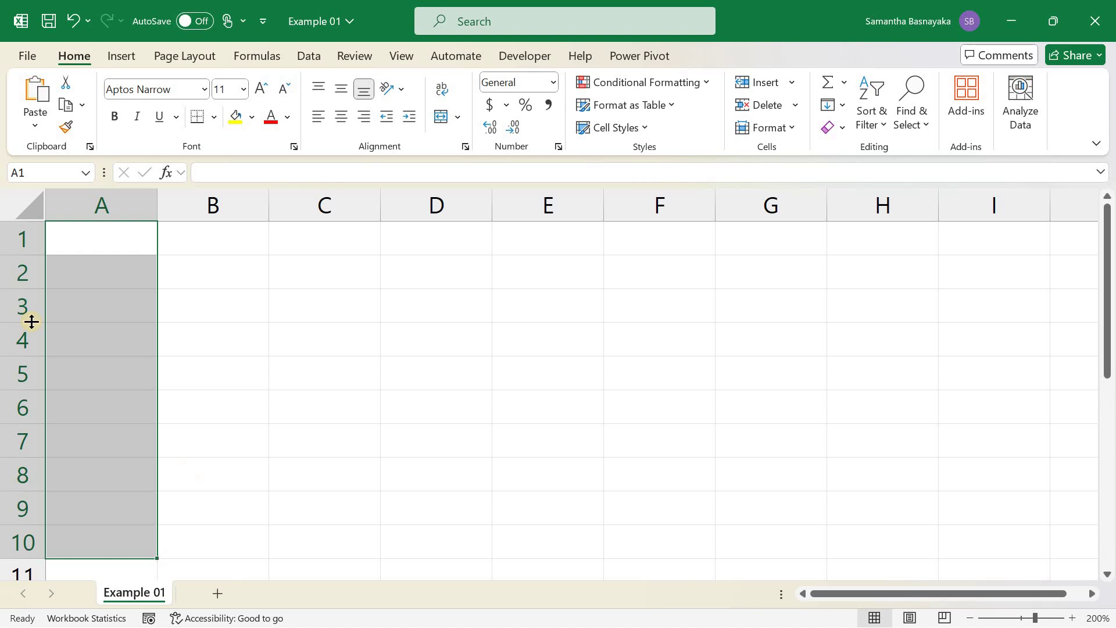
Step: Go to the Advanced page of Excel Options and scroll to the General section
click(60, 244)
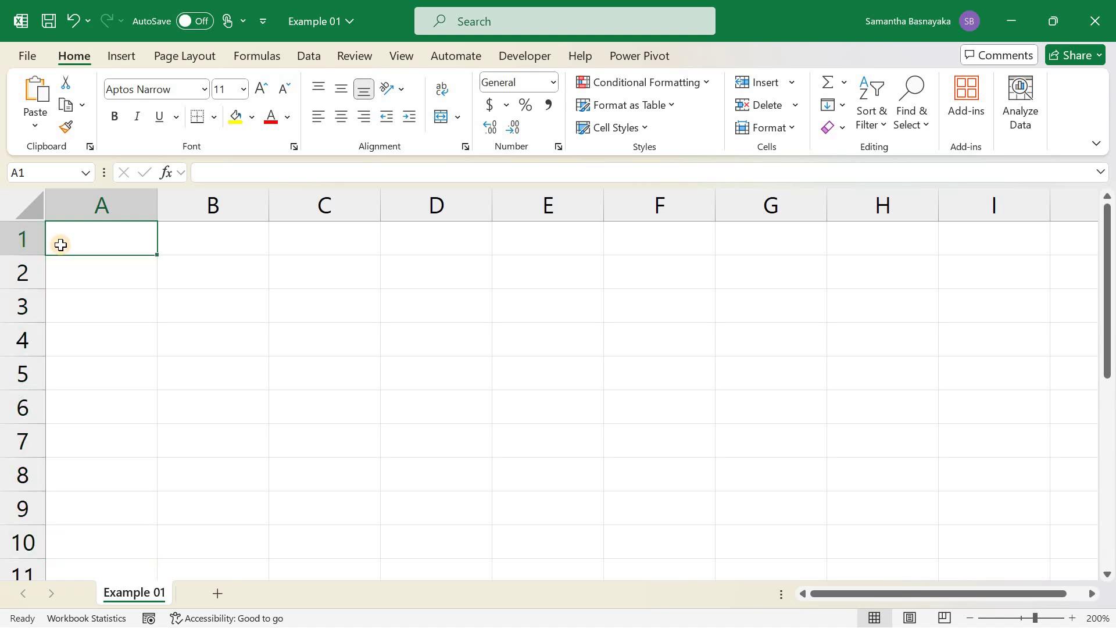
click(183, 239)
click(112, 245)
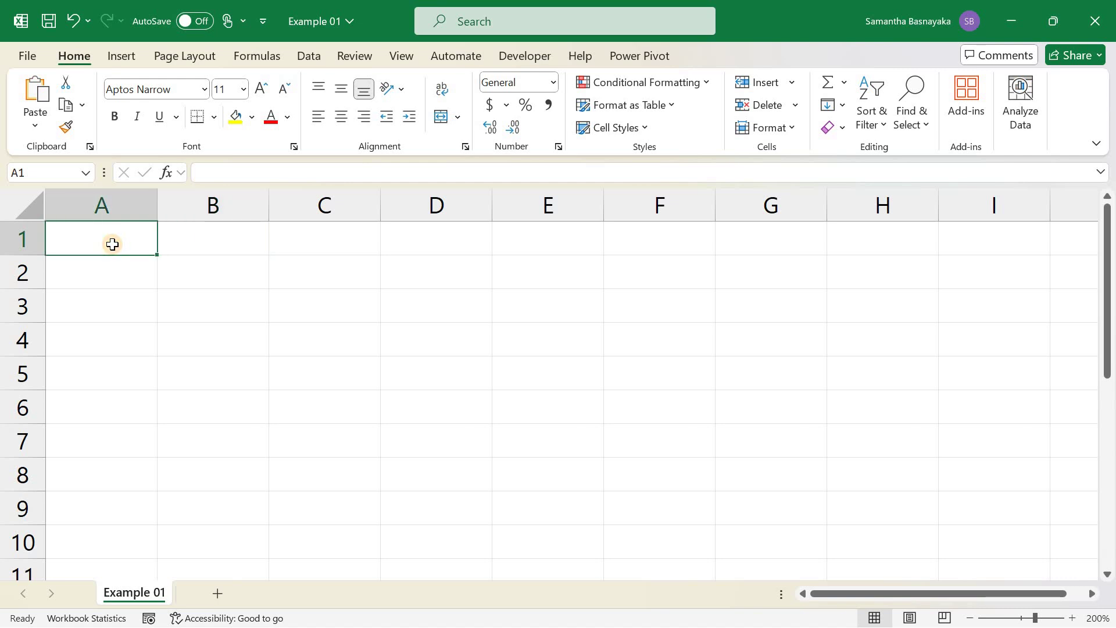
click(34, 55)
click(61, 583)
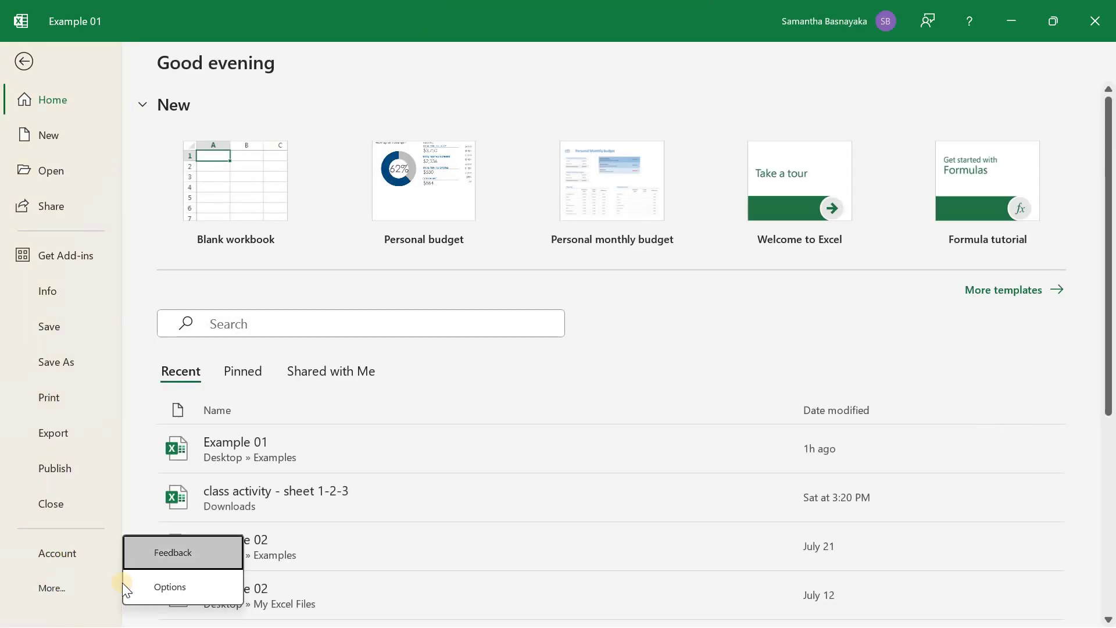
click(187, 593)
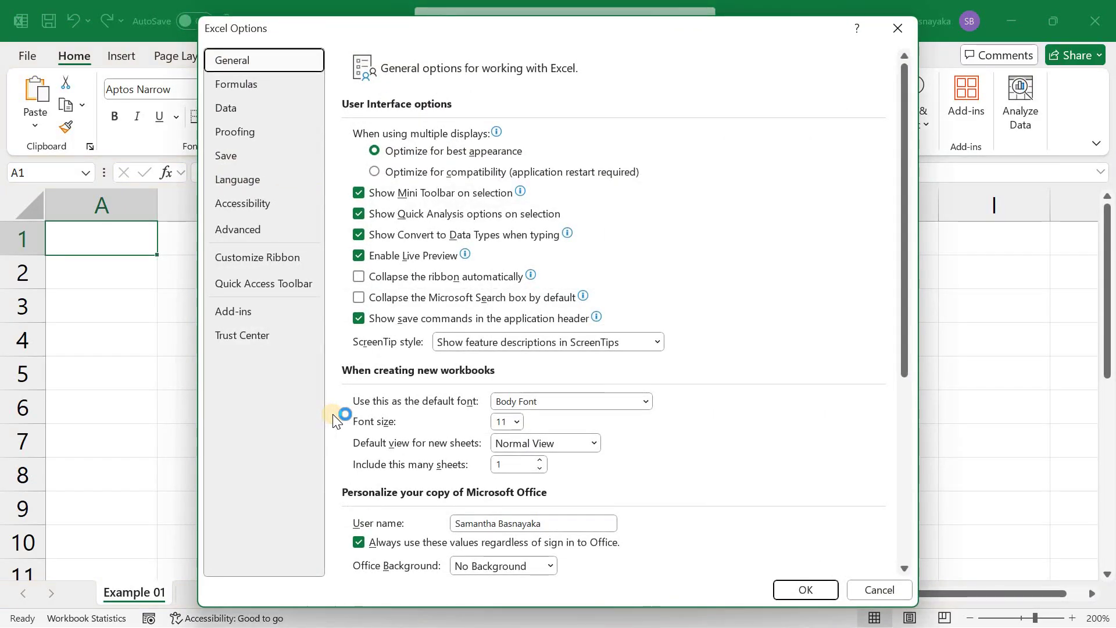
click(280, 236)
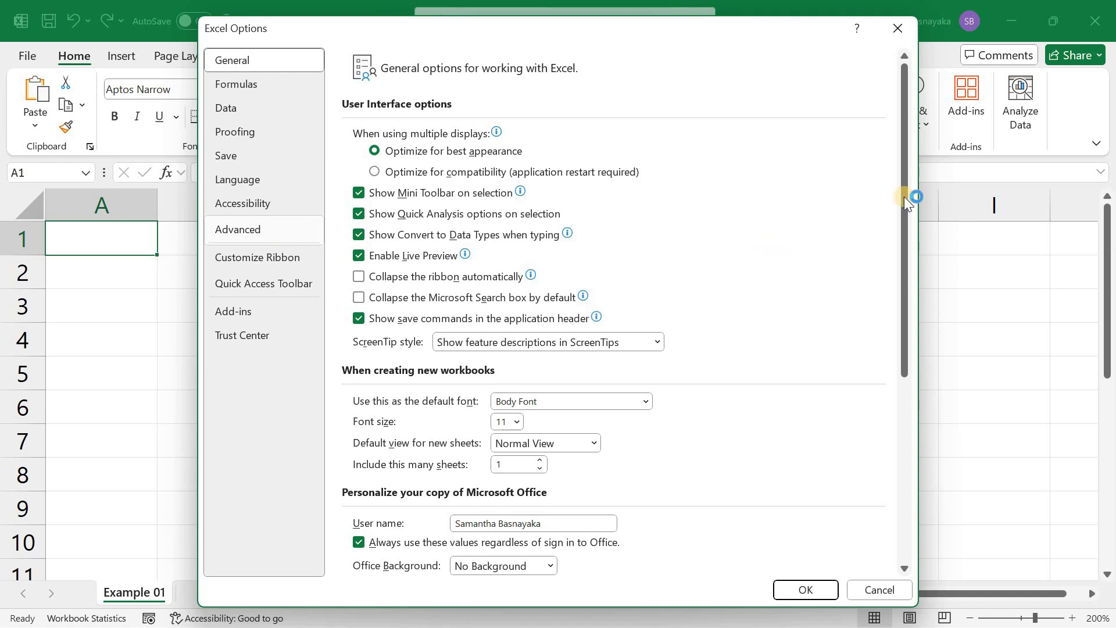
scroll(891, 535, down, 15)
scroll(892, 568, down, 1)
Step: Create a new custom list with Alice, Bob, Charlie, David as separate entries and save it
click(623, 391)
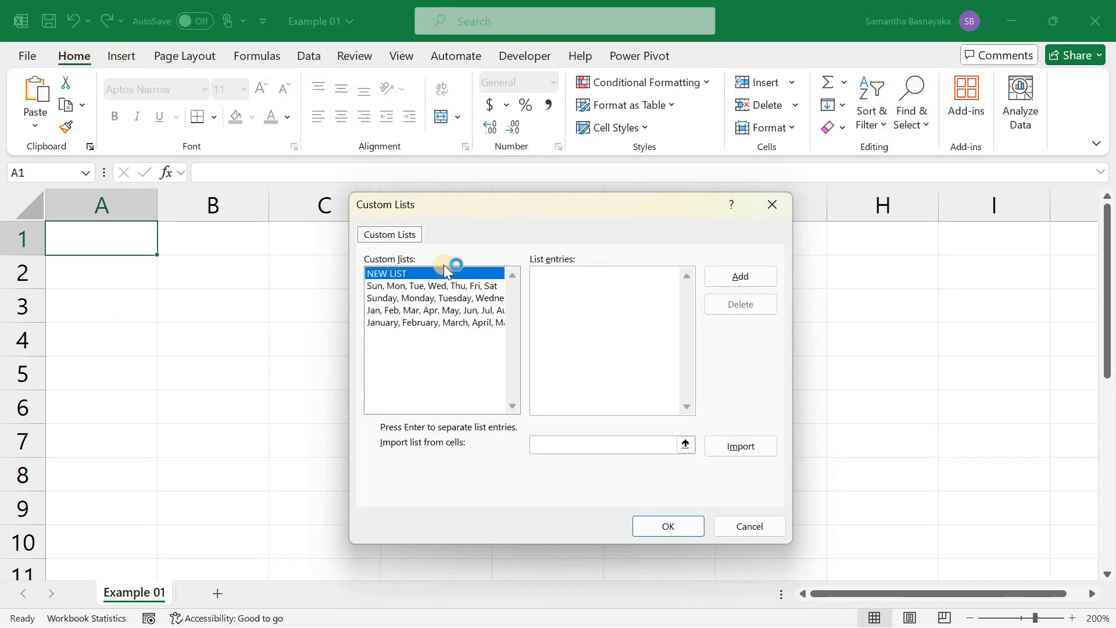
click(563, 279)
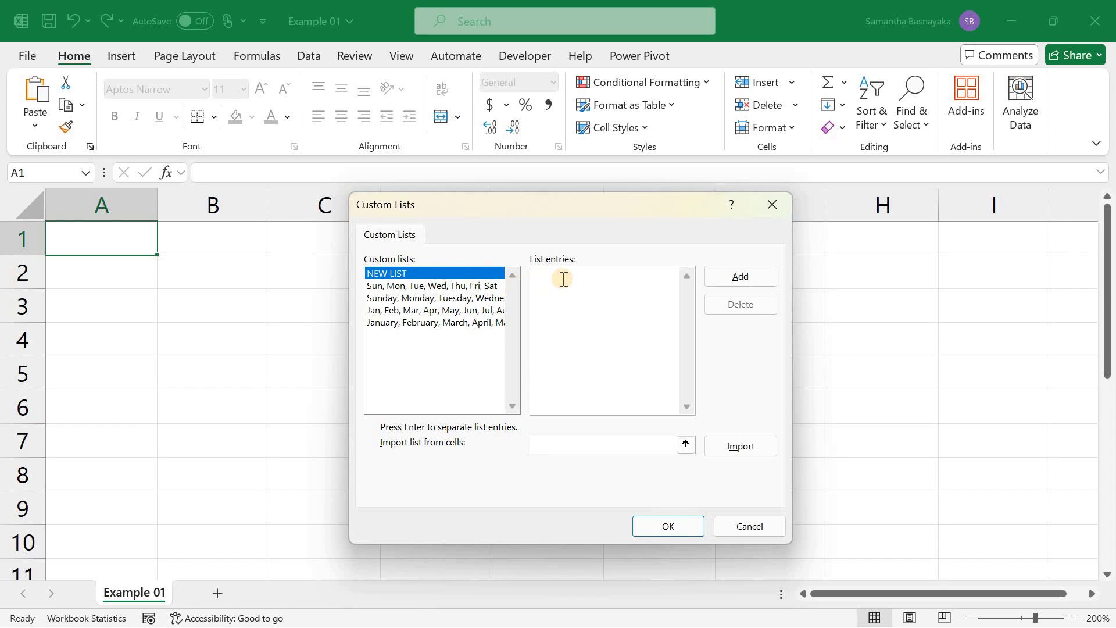
text(Alice Bob)
key(Return)
text(Charlie)
key(Return)
text(David)
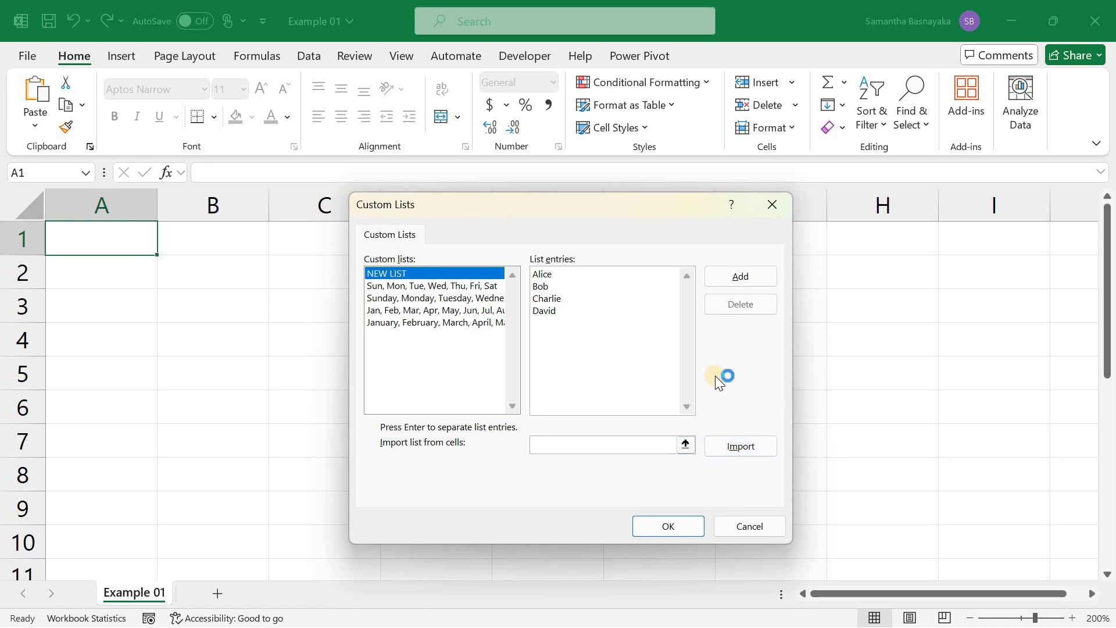
click(742, 281)
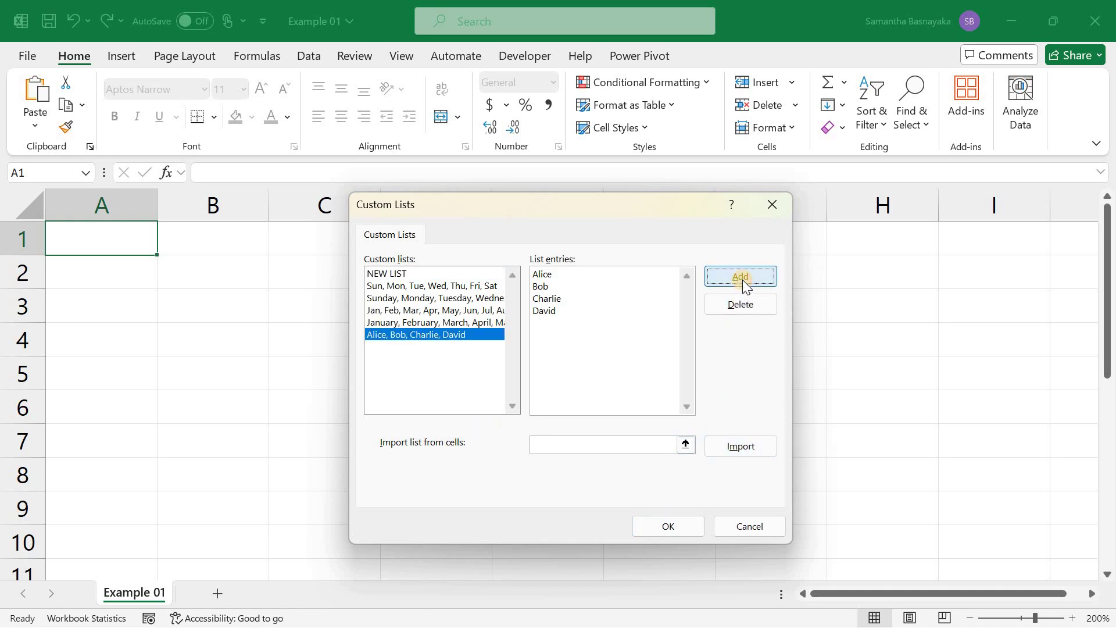
click(660, 528)
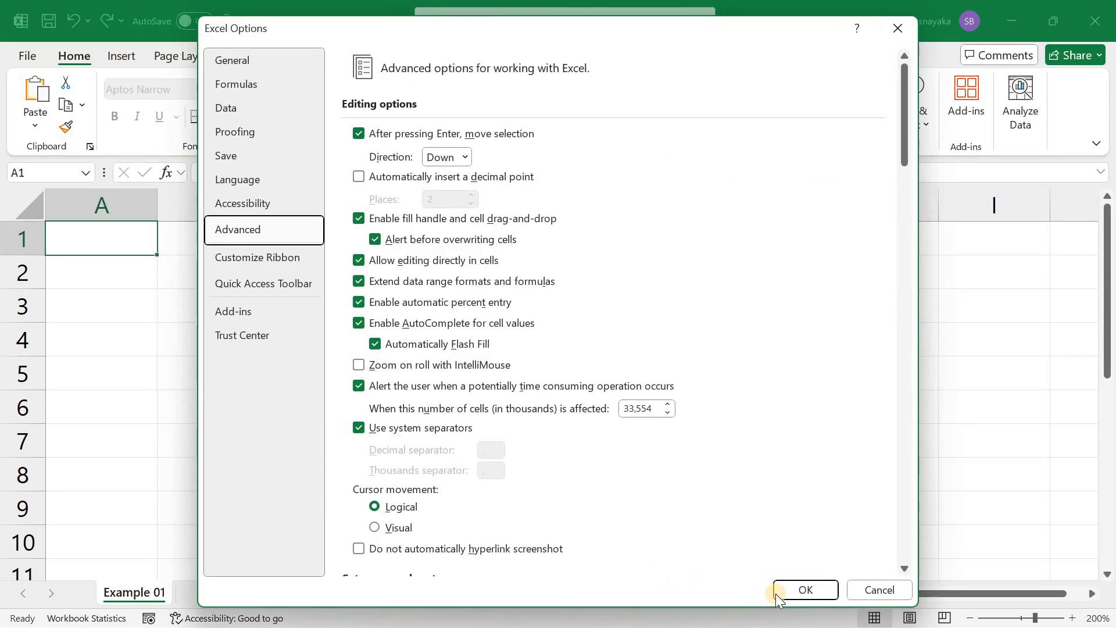
Step: Enter Alice in A1 and drag it down to A4 to fill Bob, Charlie, David
click(777, 592)
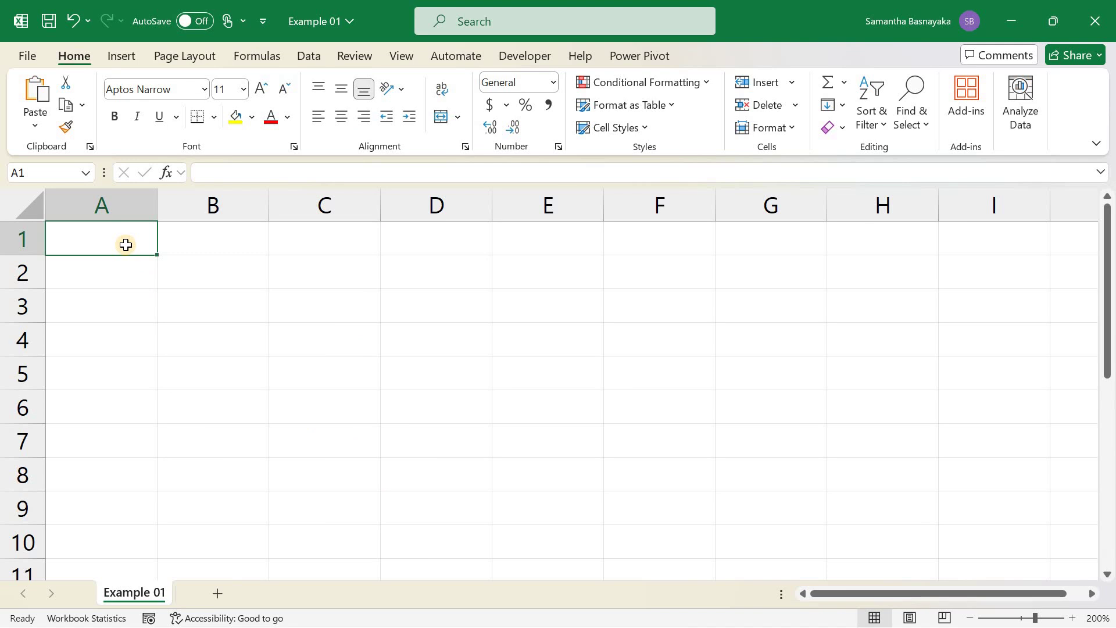
text(Alice)
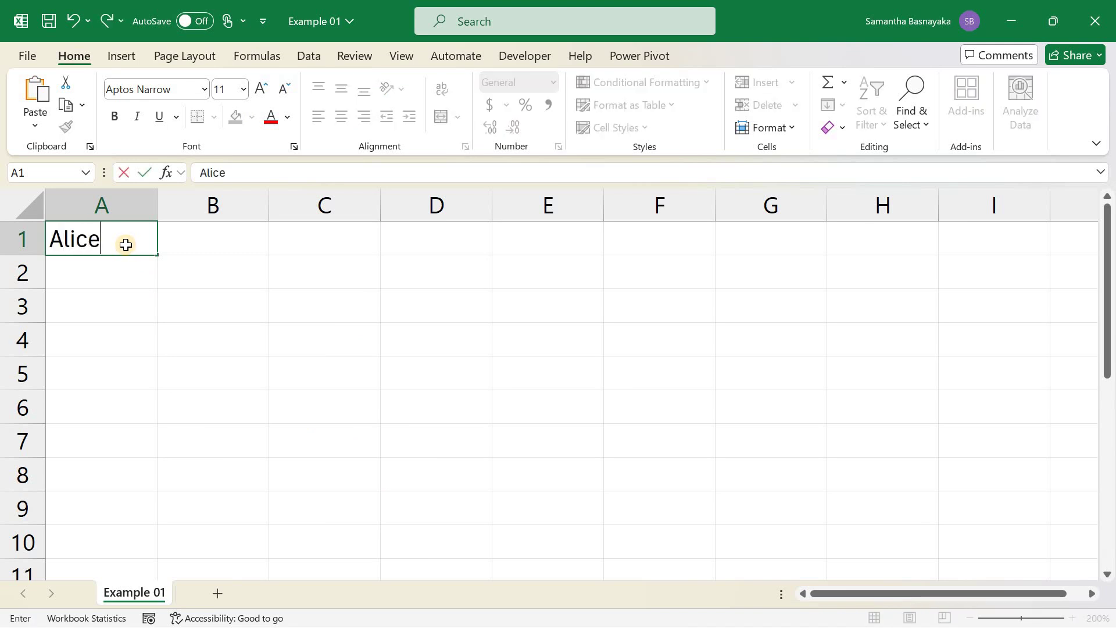
key(Return)
click(140, 248)
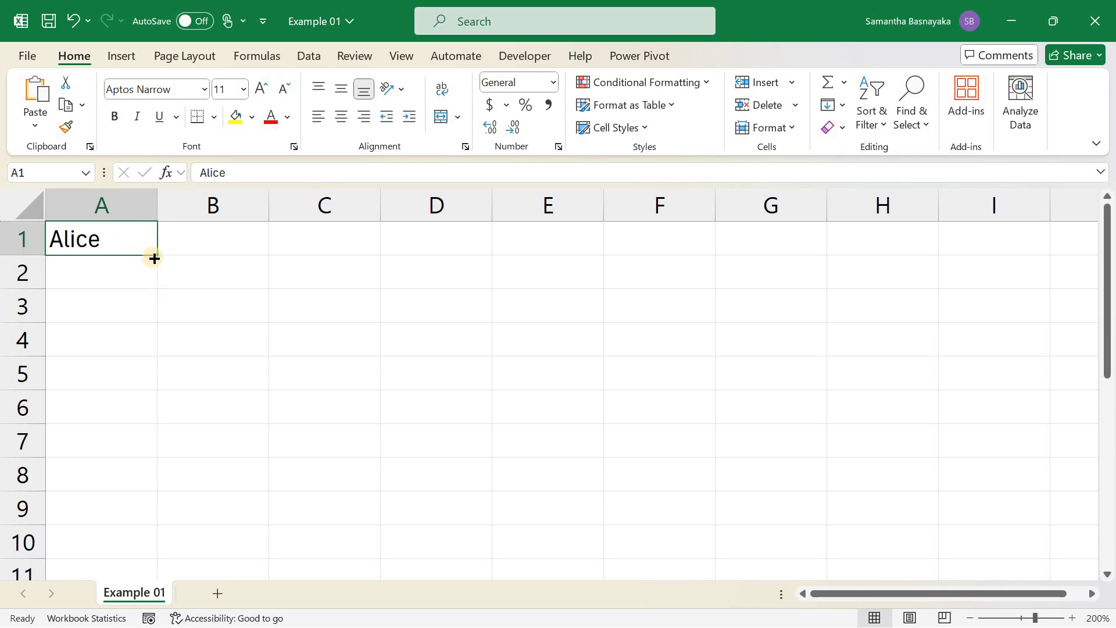
drag(157, 257, 140, 353)
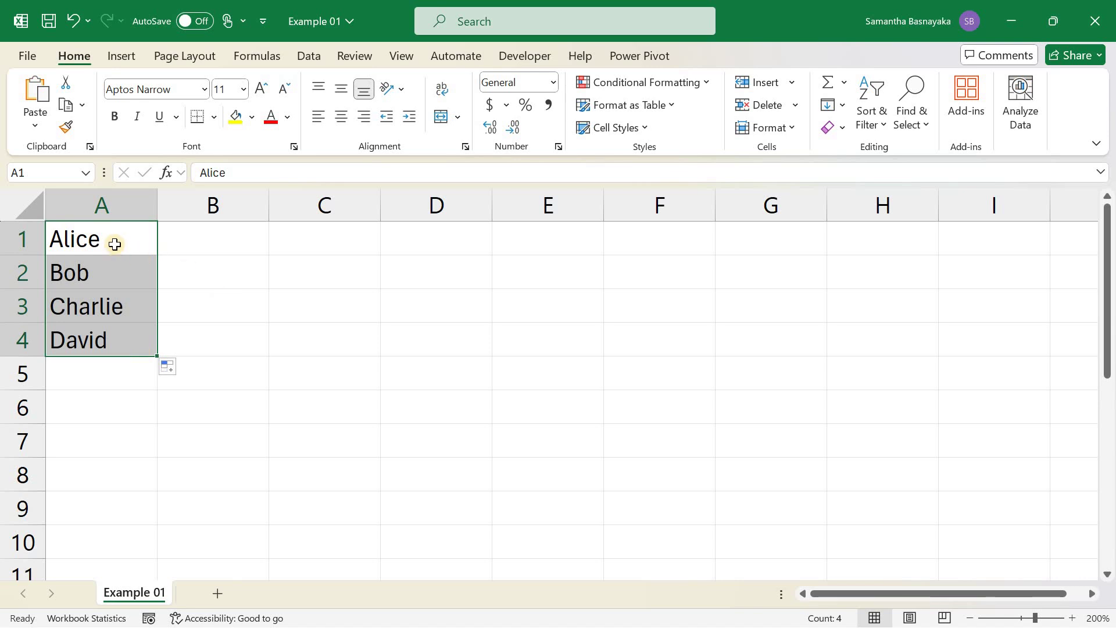
click(115, 244)
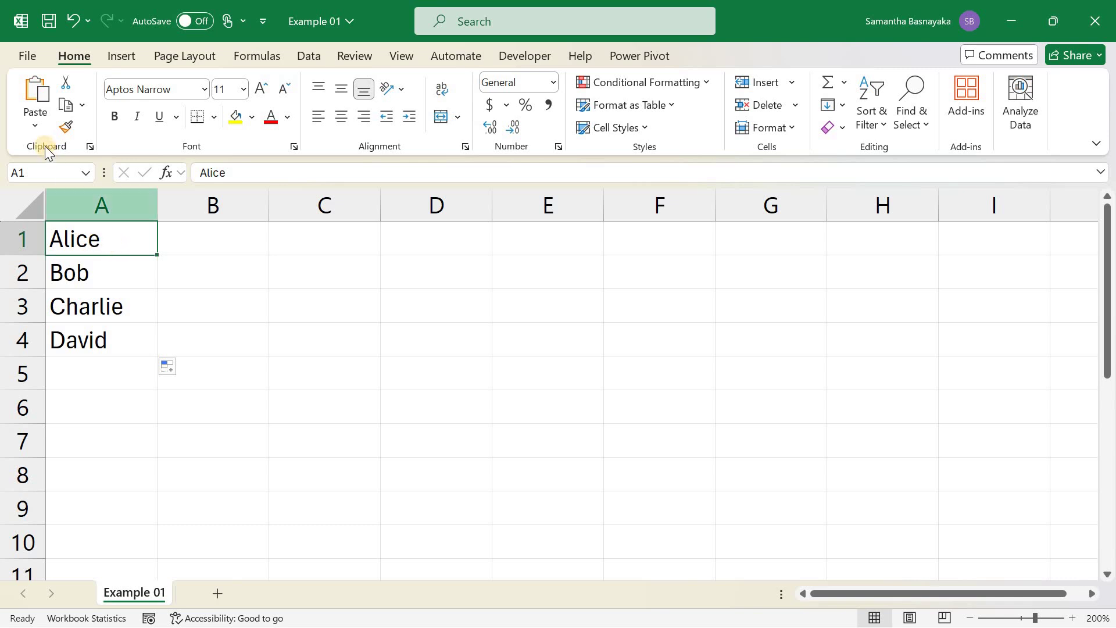
Step: Open the Edit Custom Lists dialog from the Advanced page of Excel Options
click(32, 57)
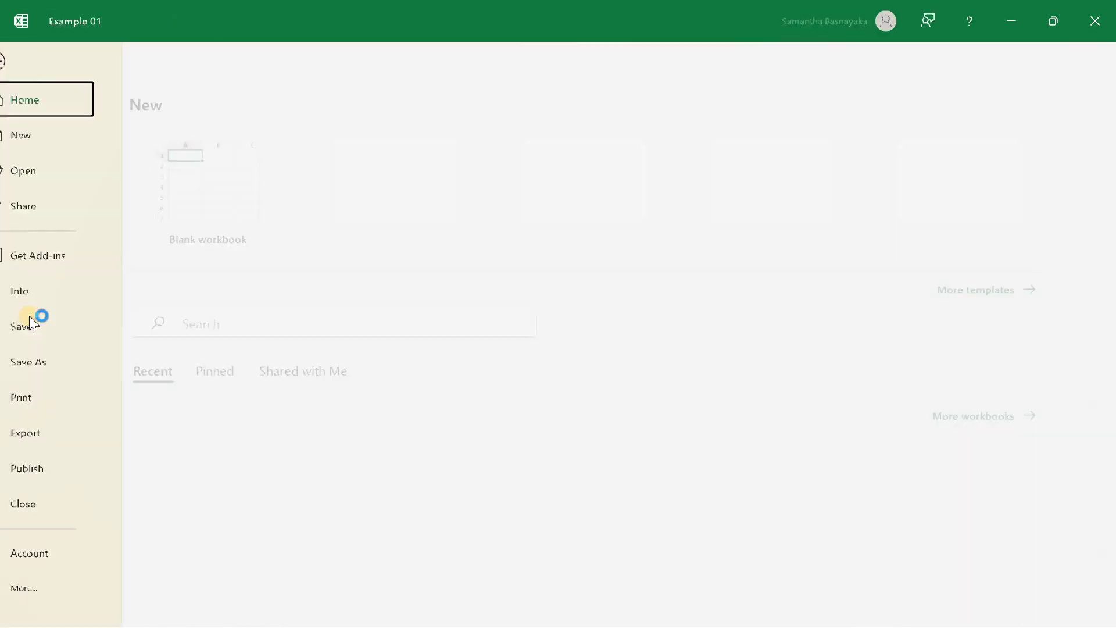
click(50, 603)
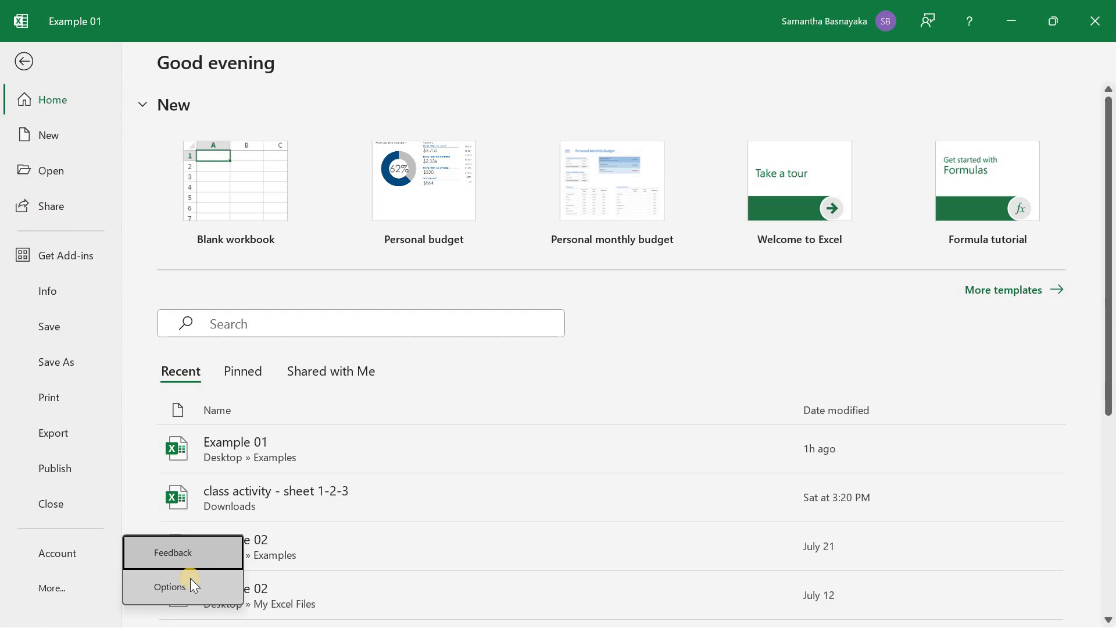
click(190, 578)
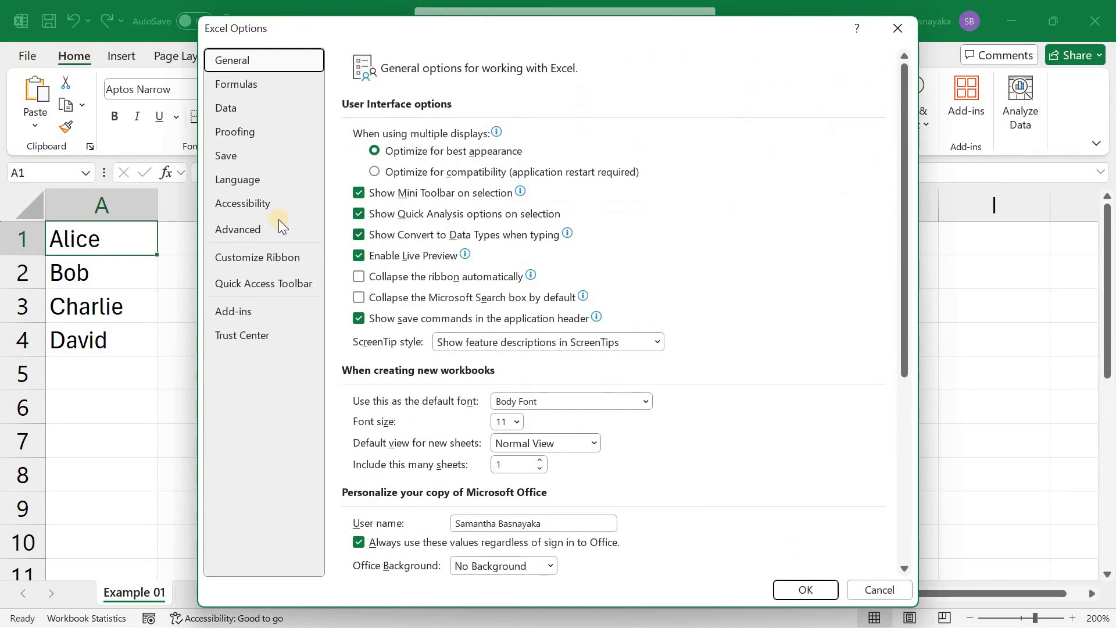
click(278, 222)
drag(908, 152, 892, 548)
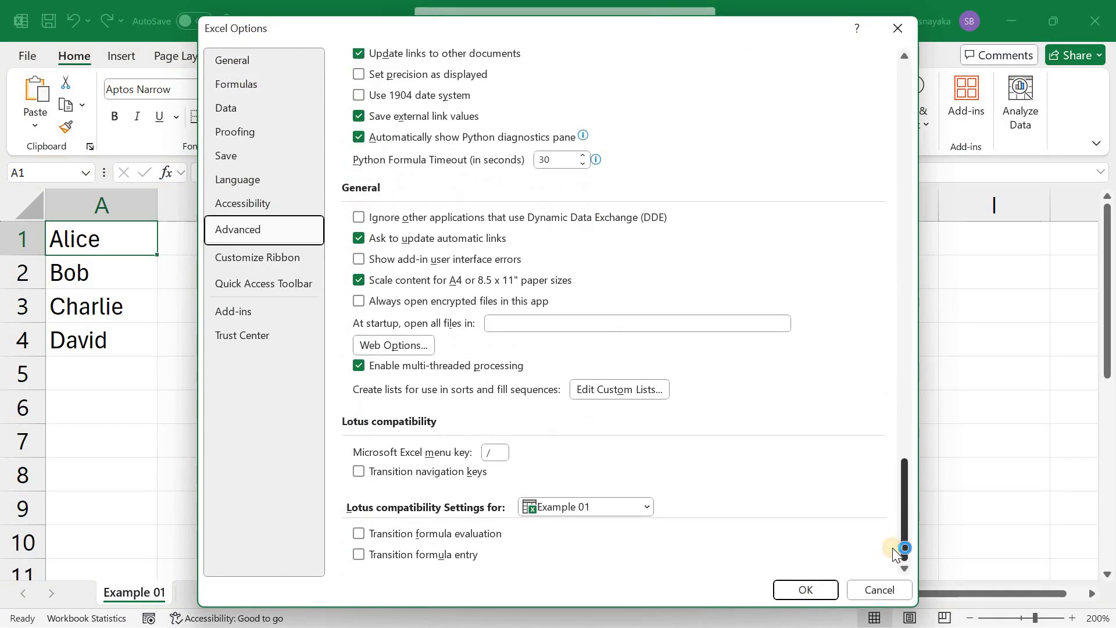
click(643, 391)
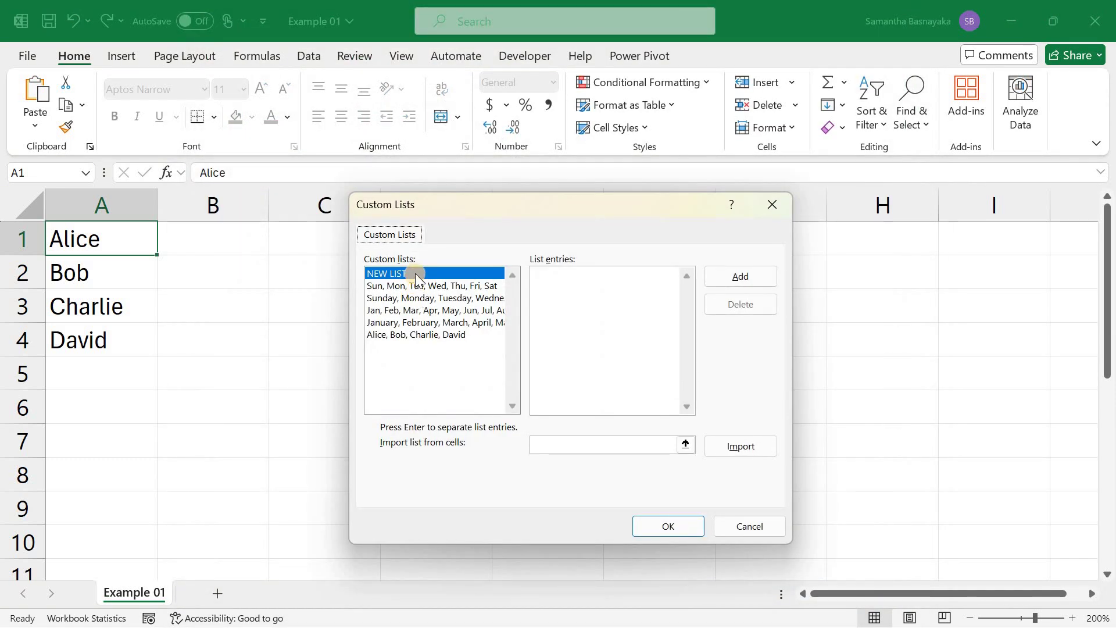
Step: Append Emily after David in the Alice list, save it, and close Options
click(417, 334)
click(560, 337)
key(Return)
text(Emily)
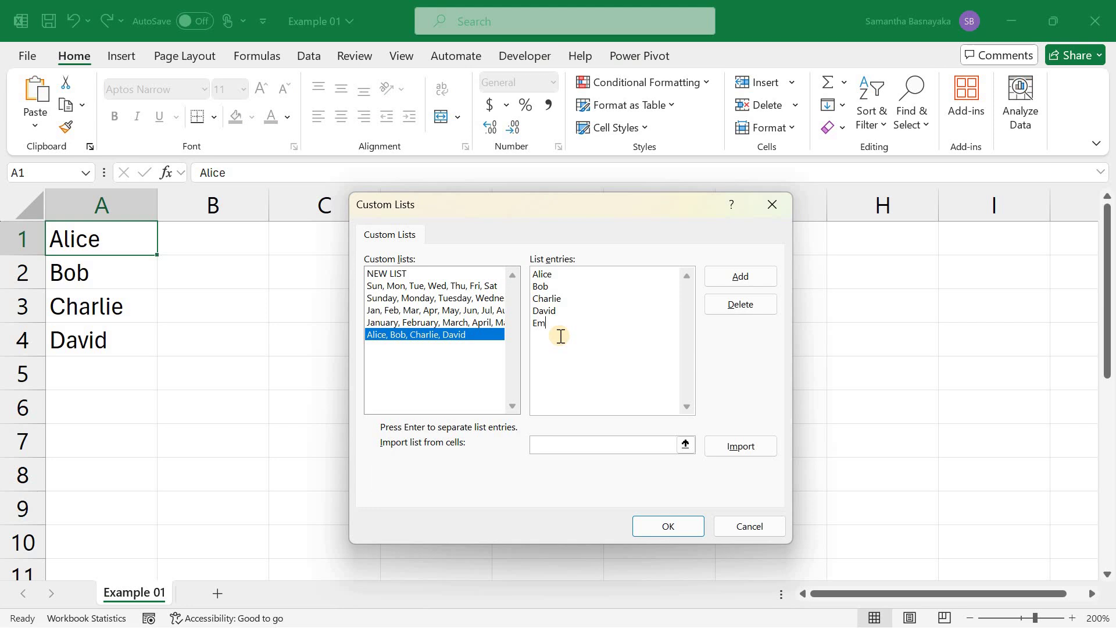
click(725, 278)
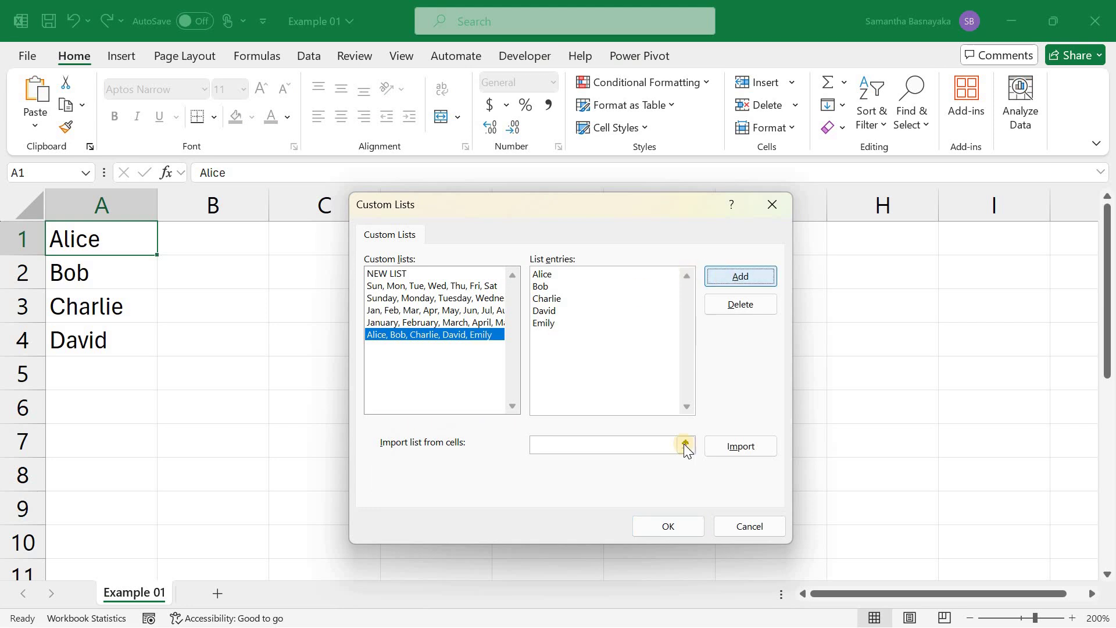
click(680, 527)
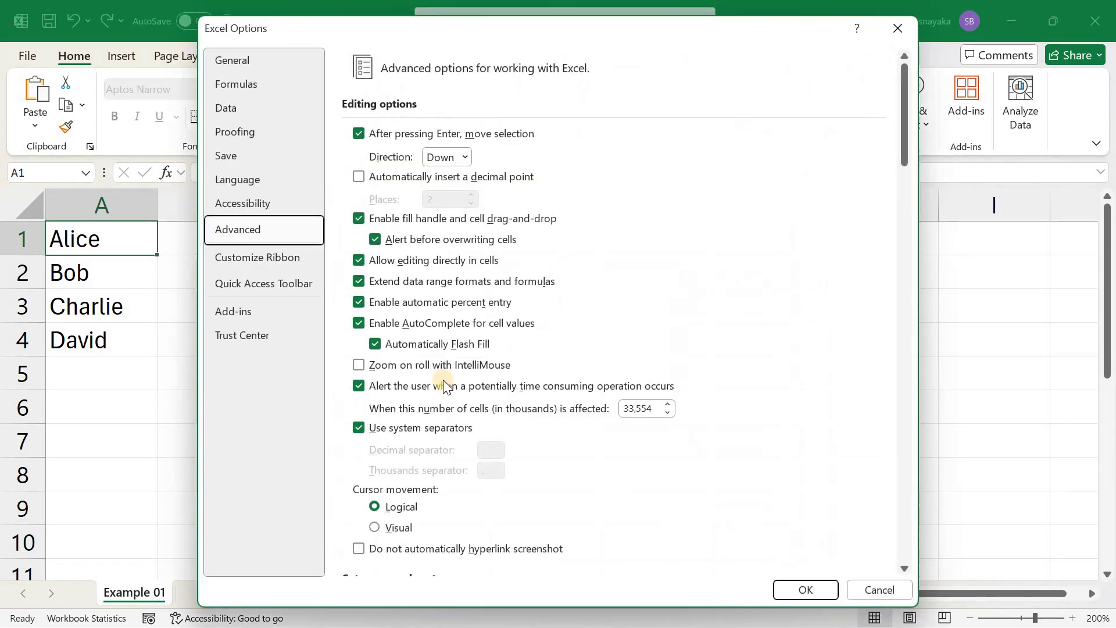
click(811, 585)
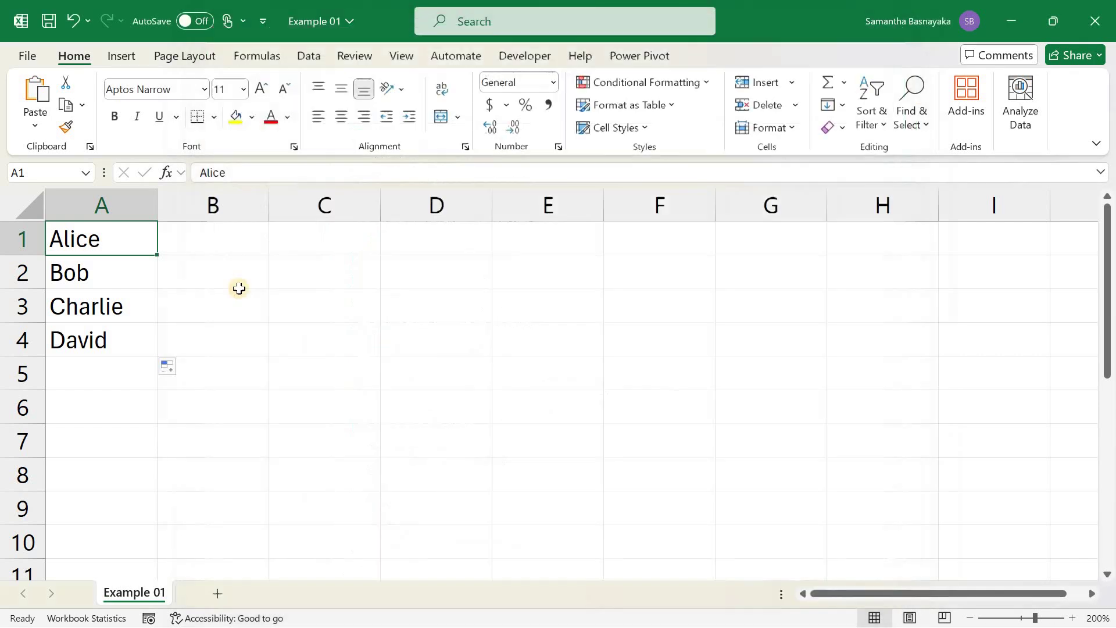
Step: Enter Alice in B1 and drag it down to B5 to fill Bob through Emily
click(237, 246)
text(Alice)
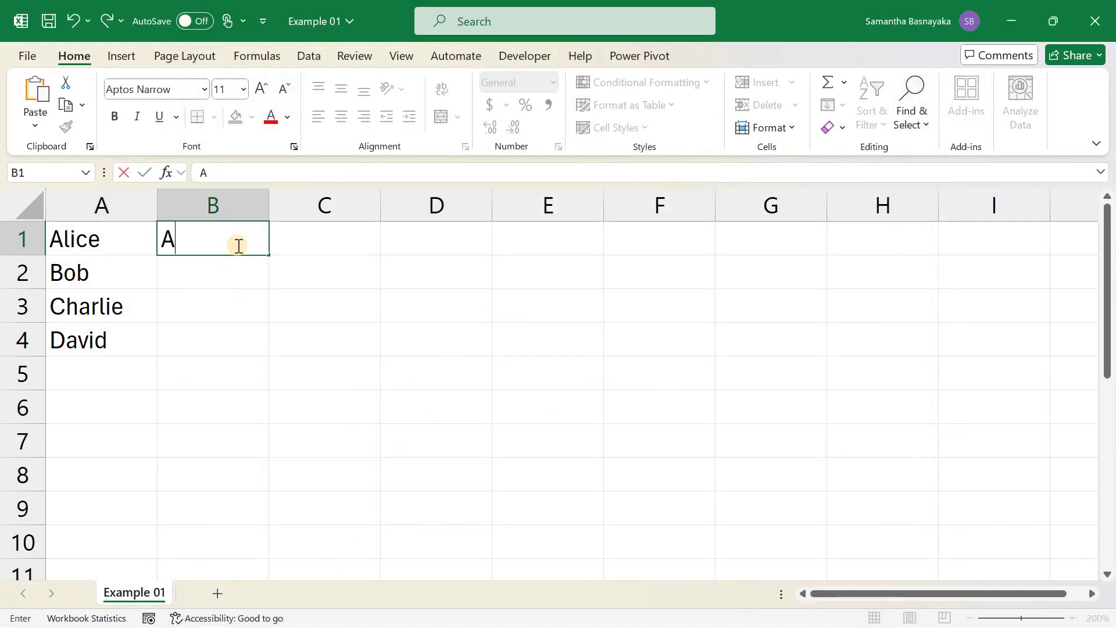
key(Return)
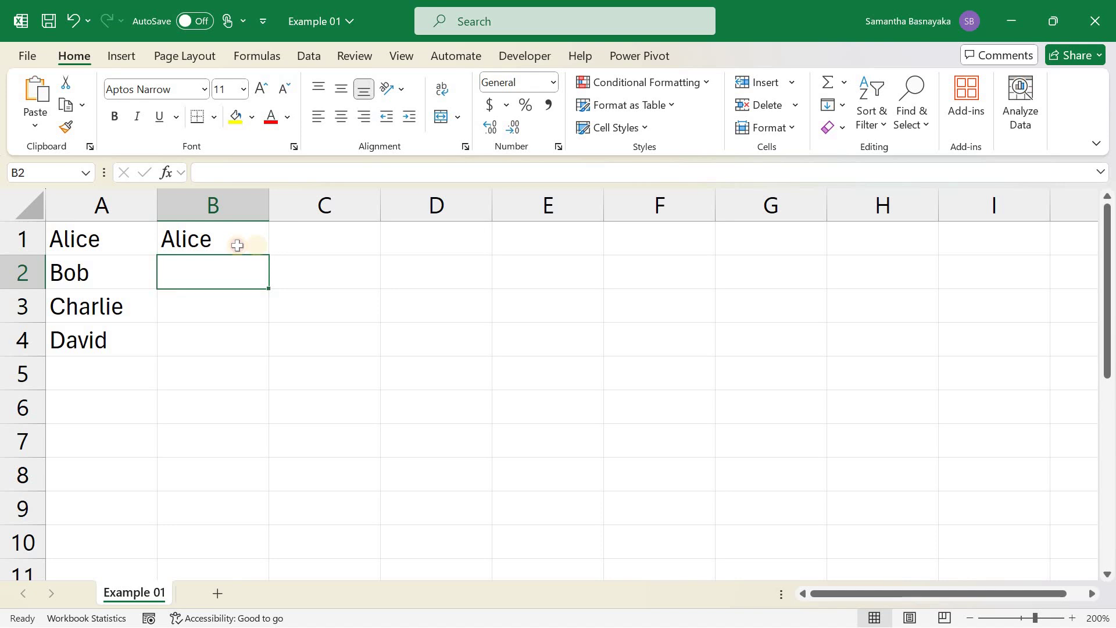
click(239, 245)
drag(268, 255, 254, 382)
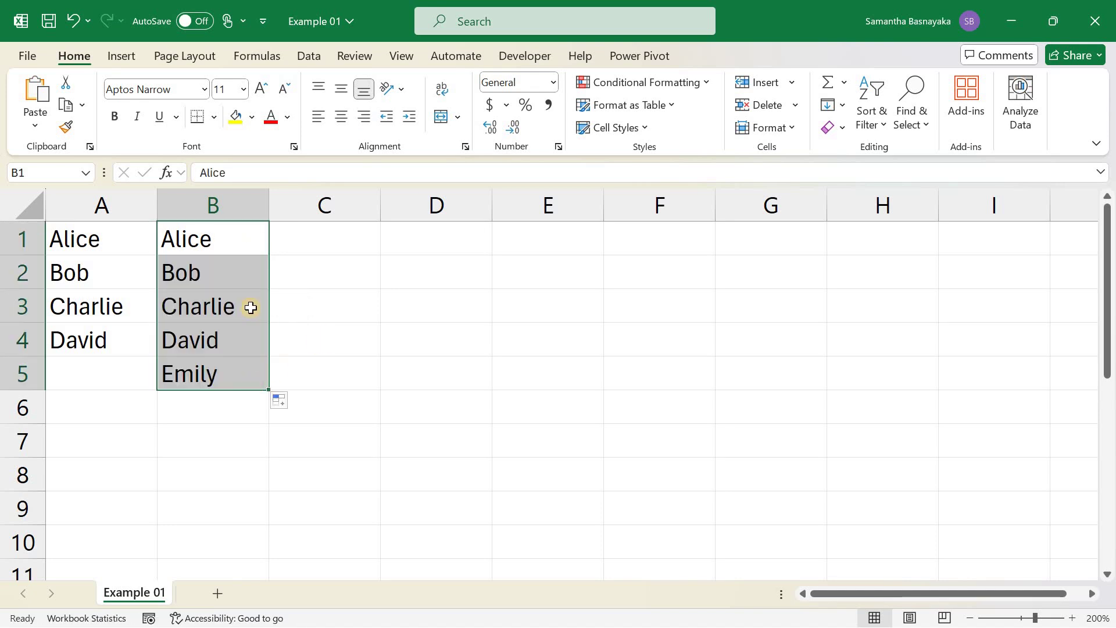
Step: Open the Edit Custom Lists dialog from the Advanced page of Excel Options
click(102, 243)
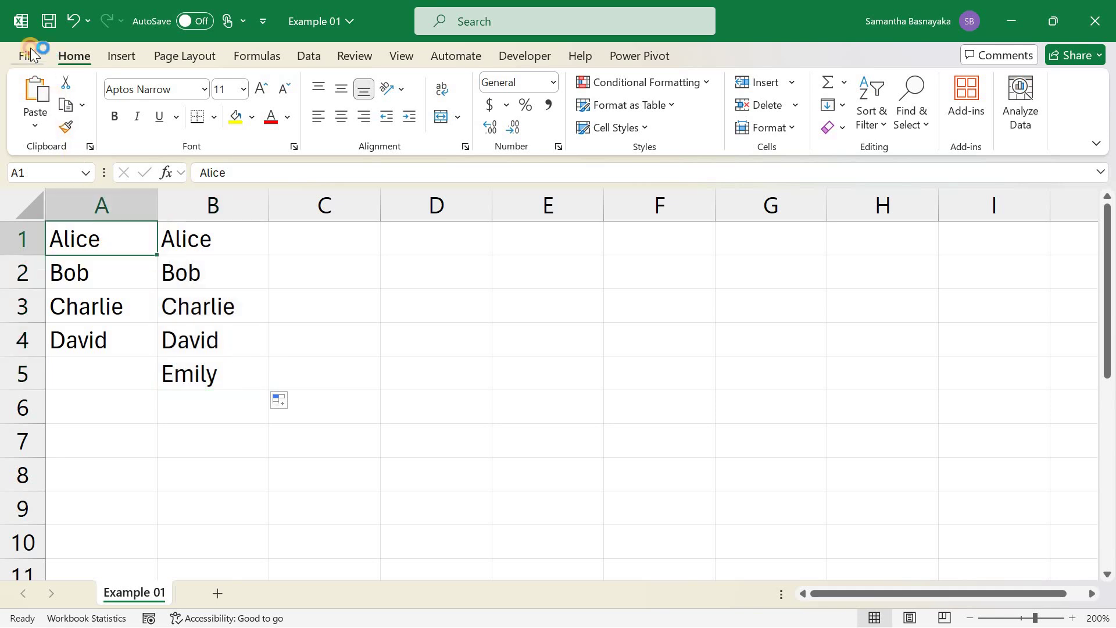
click(30, 47)
click(72, 584)
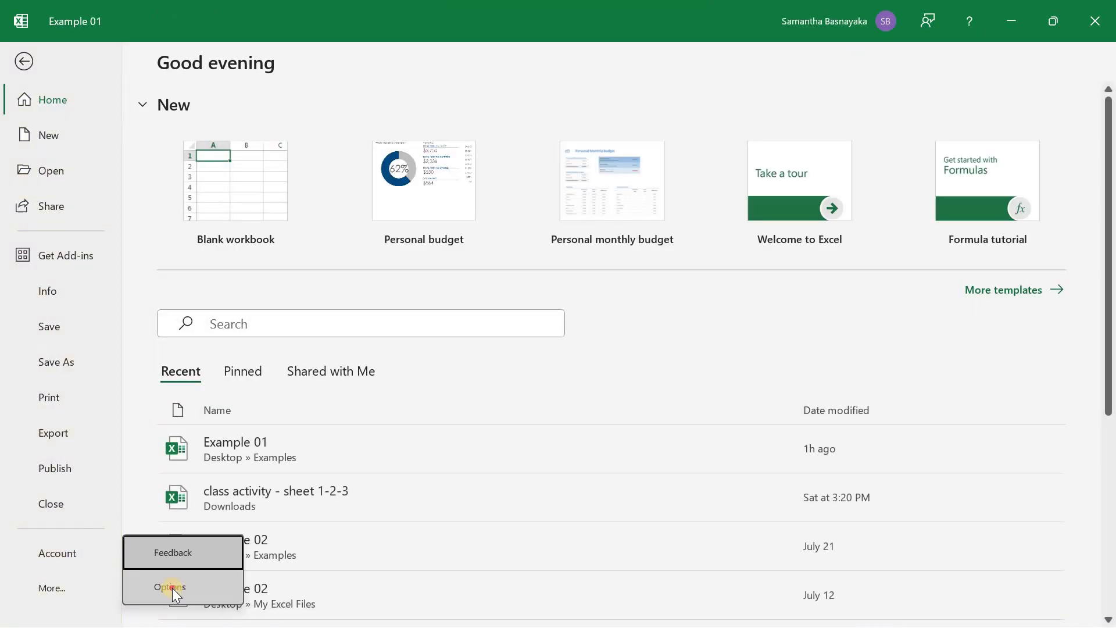
click(171, 587)
click(249, 228)
click(902, 296)
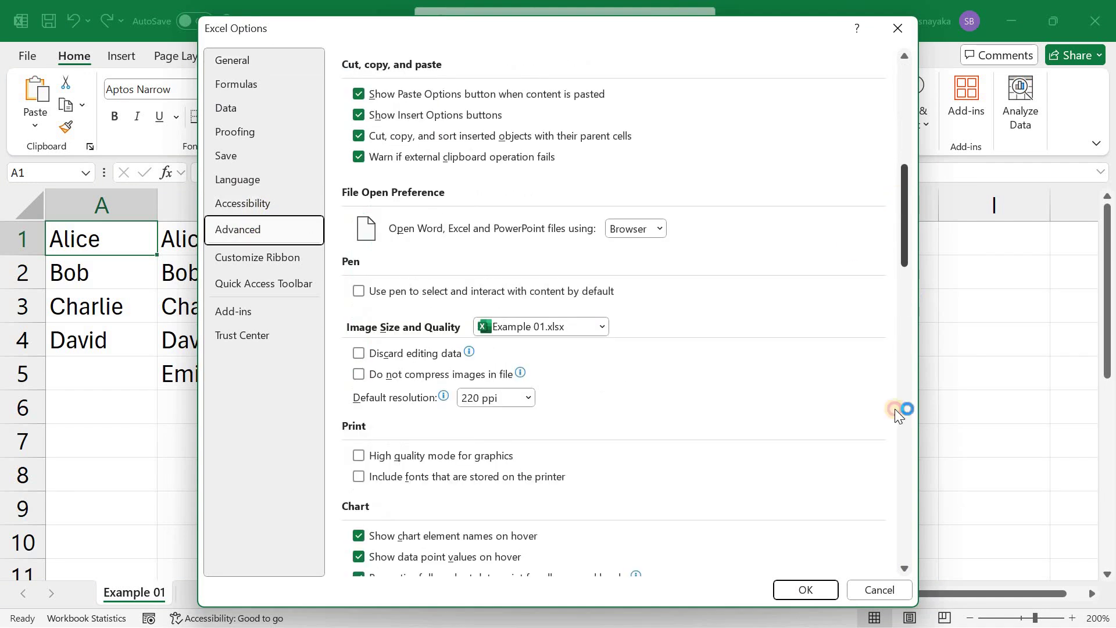
click(901, 502)
click(602, 390)
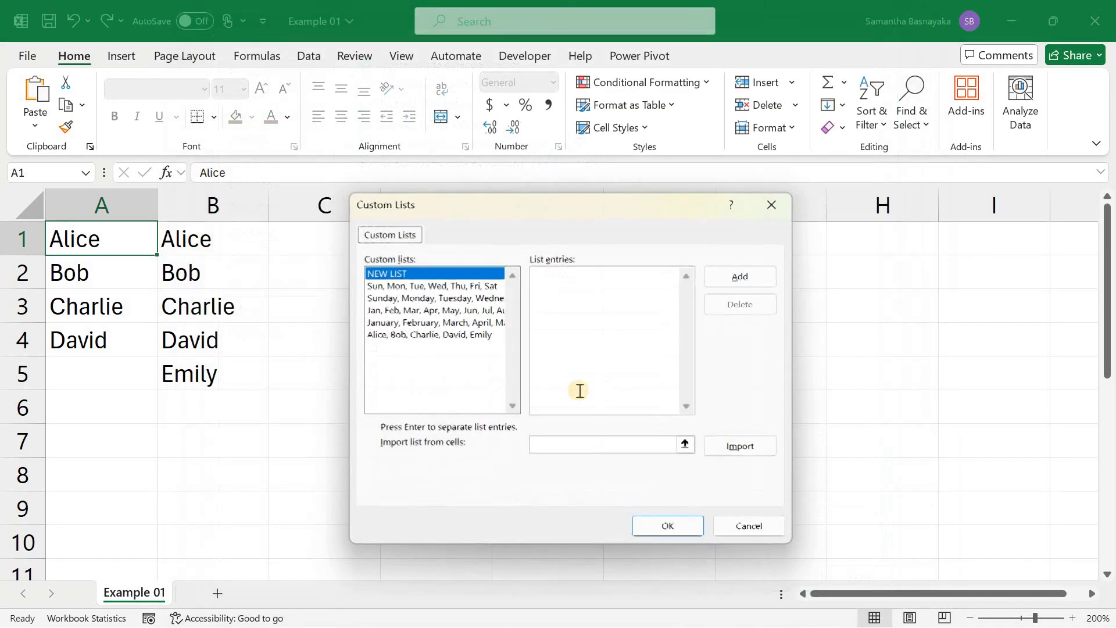
Step: Delete the Alice-to-Emily custom list, confirm the deletion, and close Options
click(410, 335)
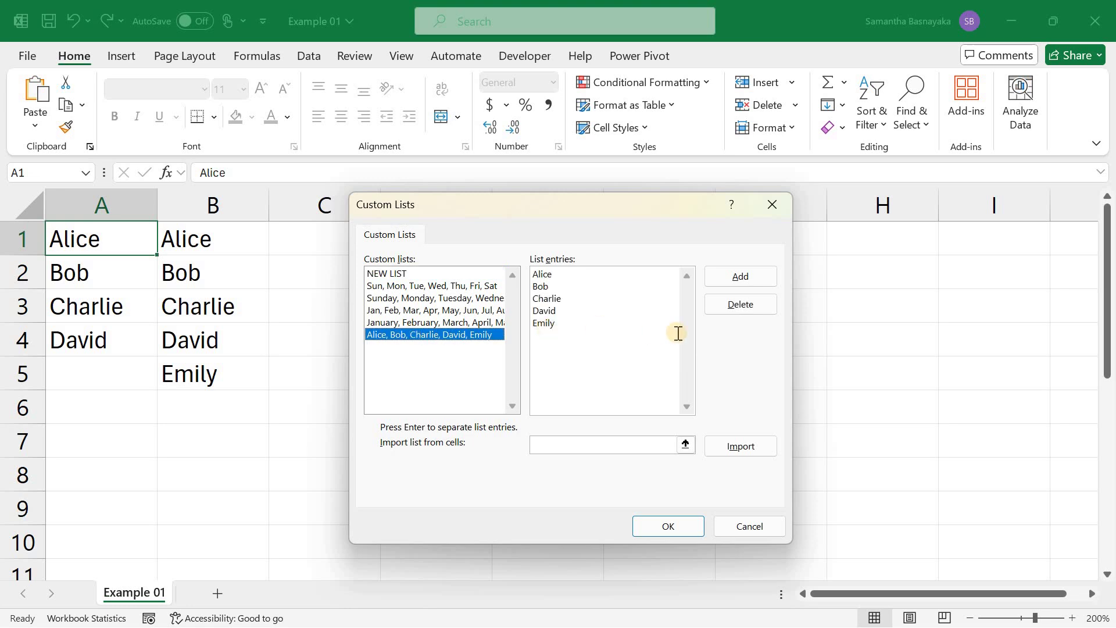
click(742, 312)
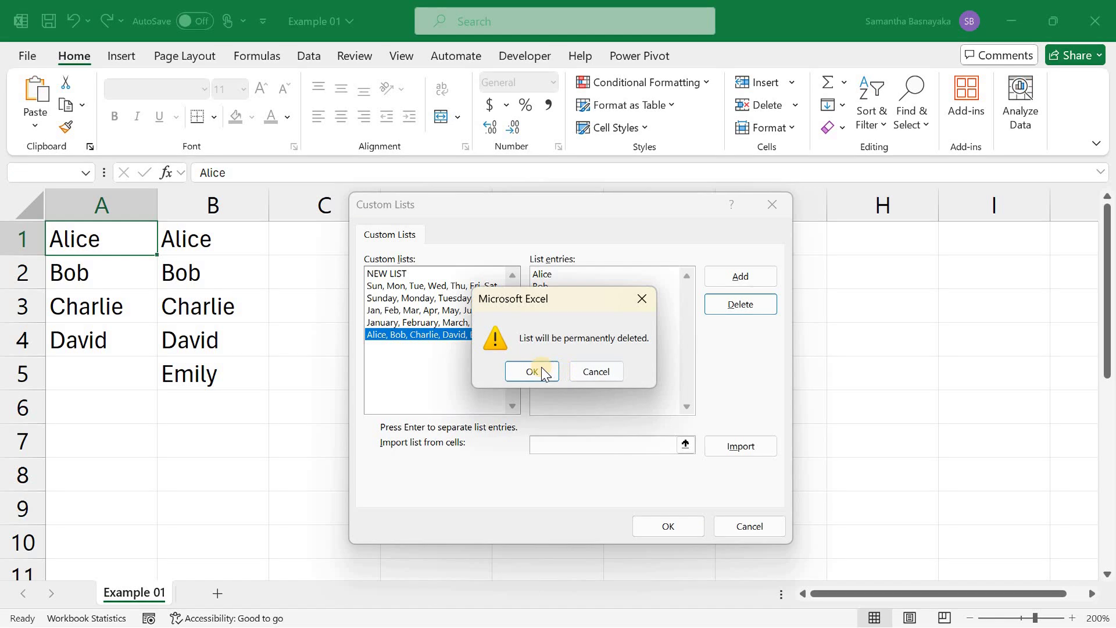
click(540, 369)
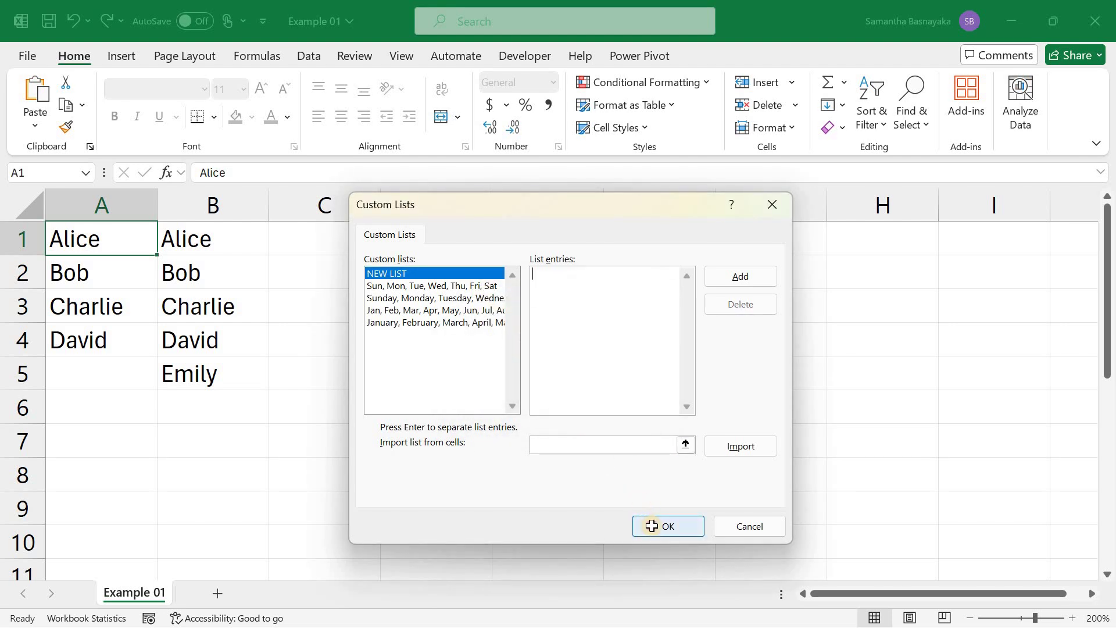
click(648, 525)
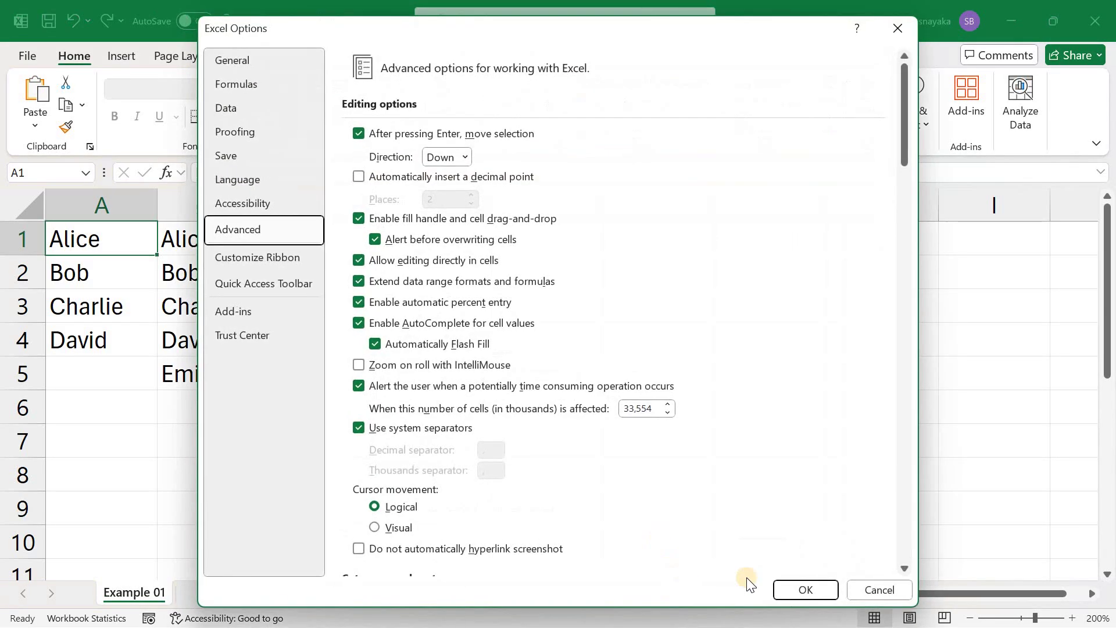
click(804, 591)
Step: Enter Alice in C1, drag it to C6 so Alice repeats, and apply yellow fill
click(336, 235)
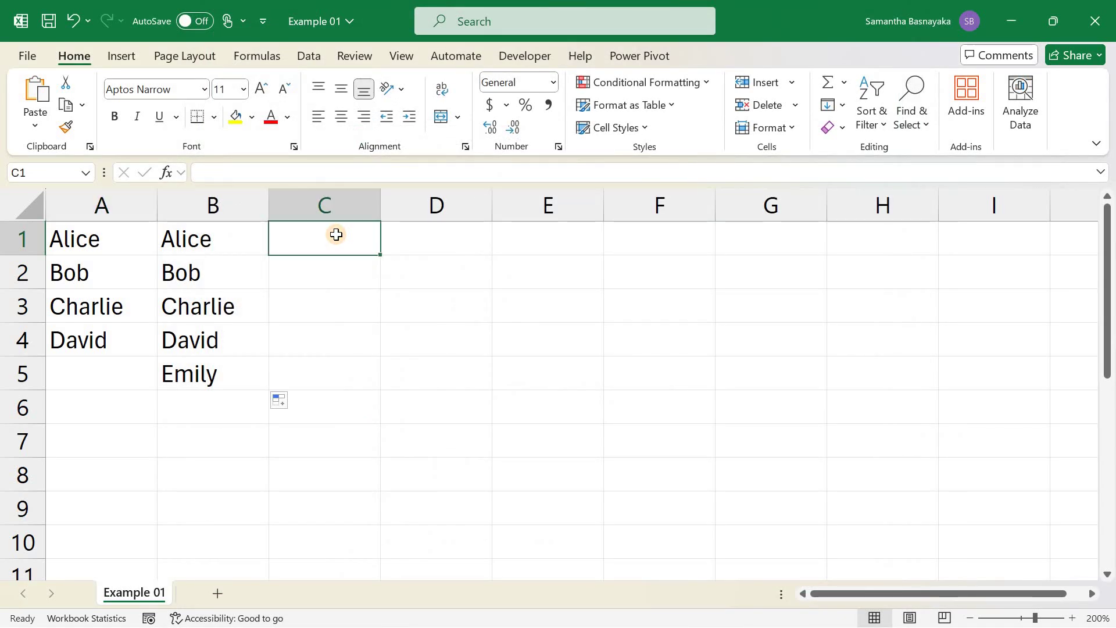
text(Alice)
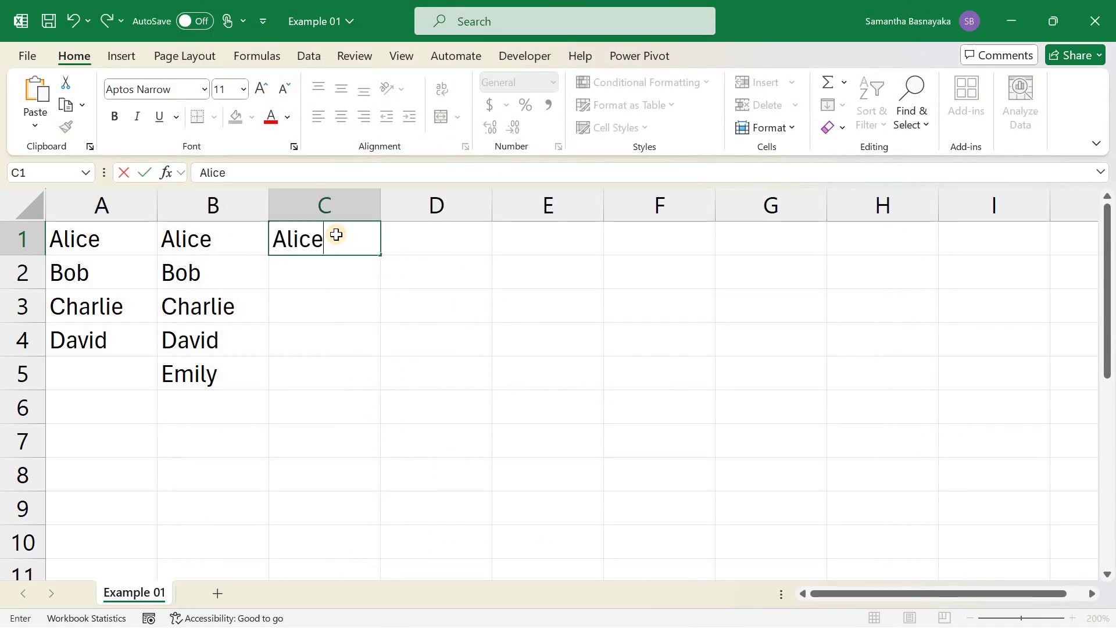
key(Return)
click(336, 234)
drag(380, 255, 358, 418)
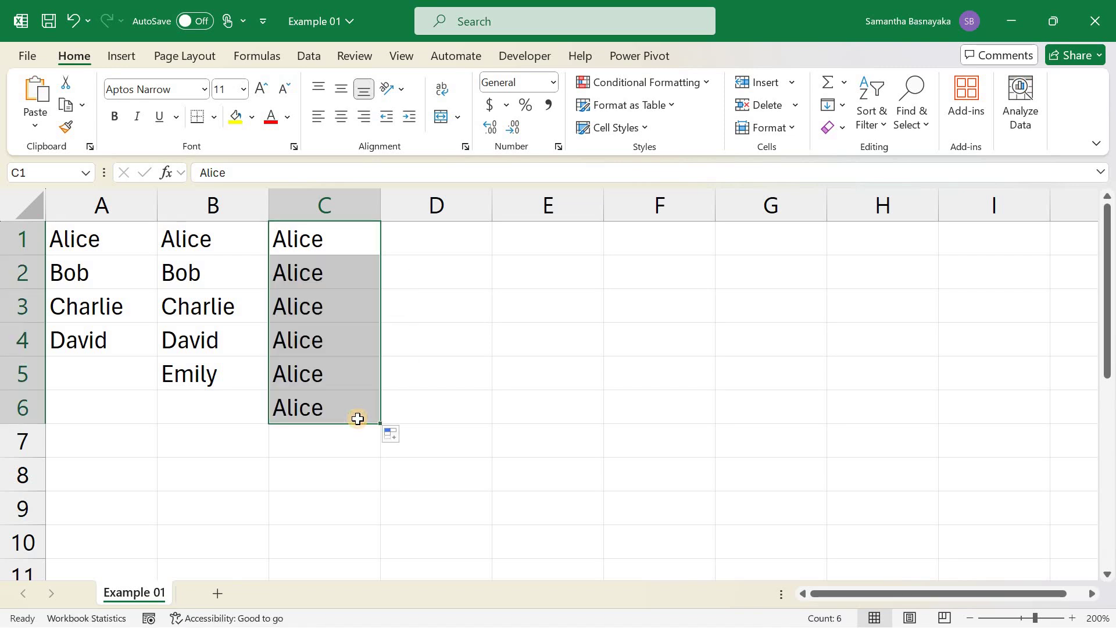
click(235, 122)
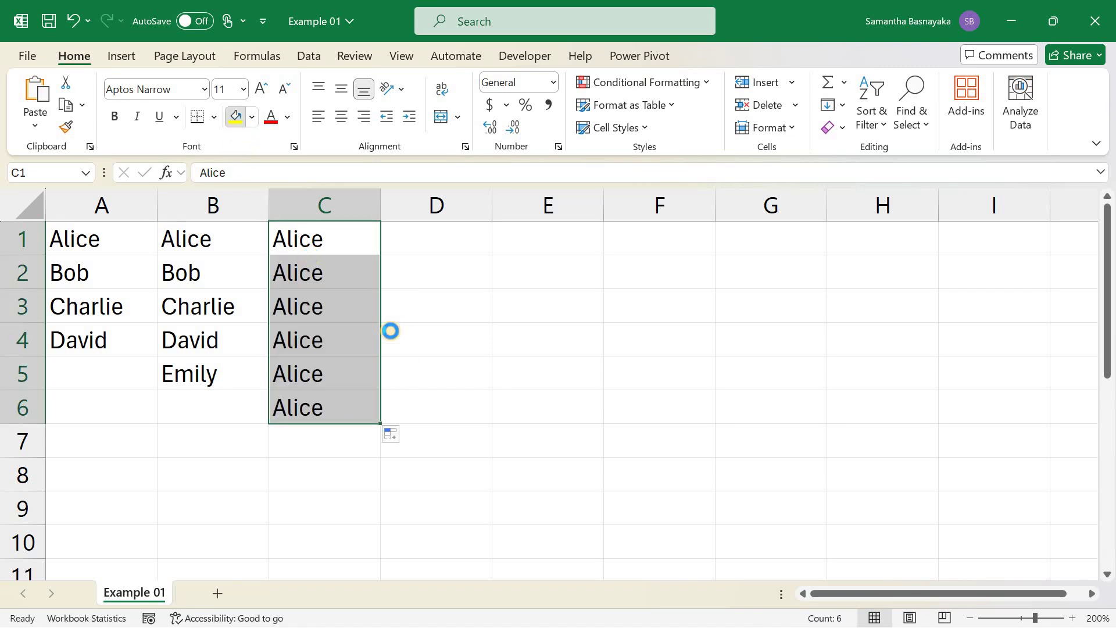
Step: Deselect C1:C6, select column A, then return the selection to cell A1
click(353, 237)
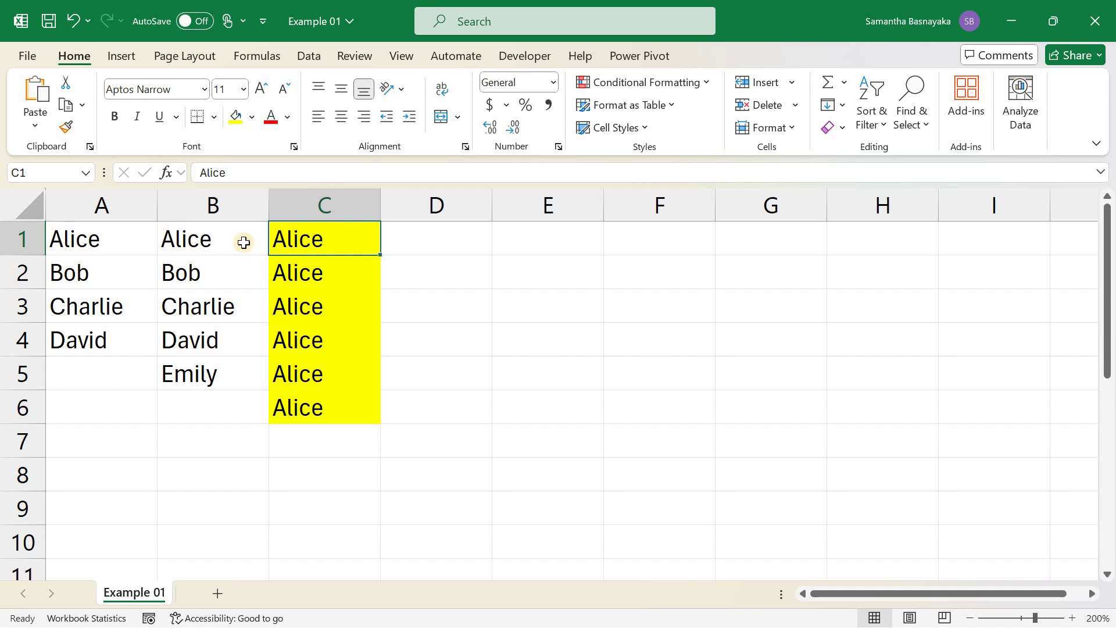
click(113, 207)
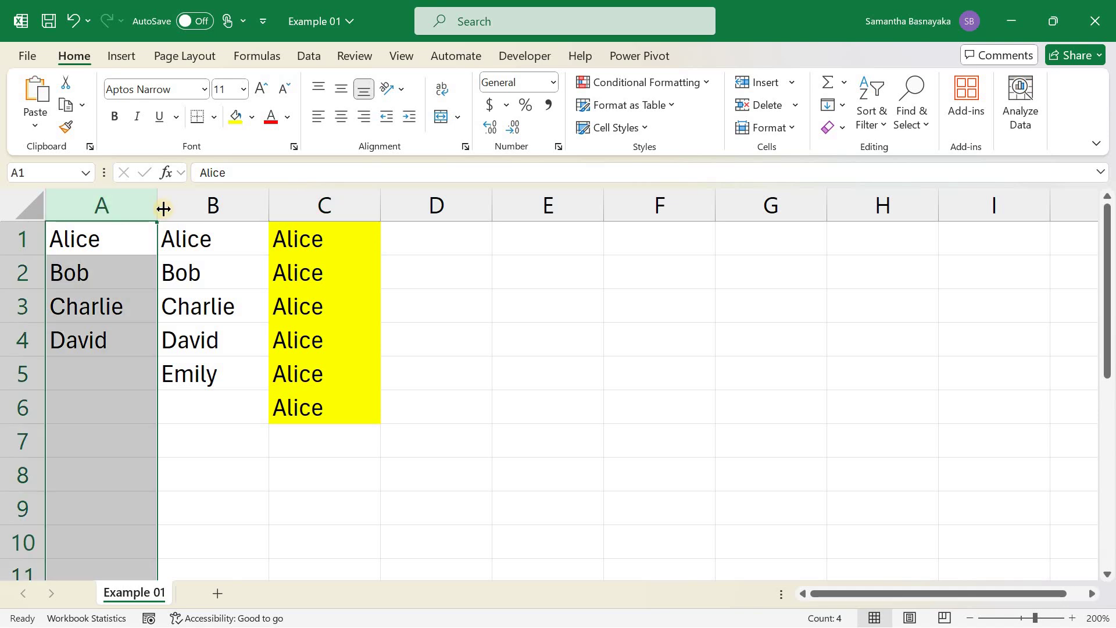
click(128, 236)
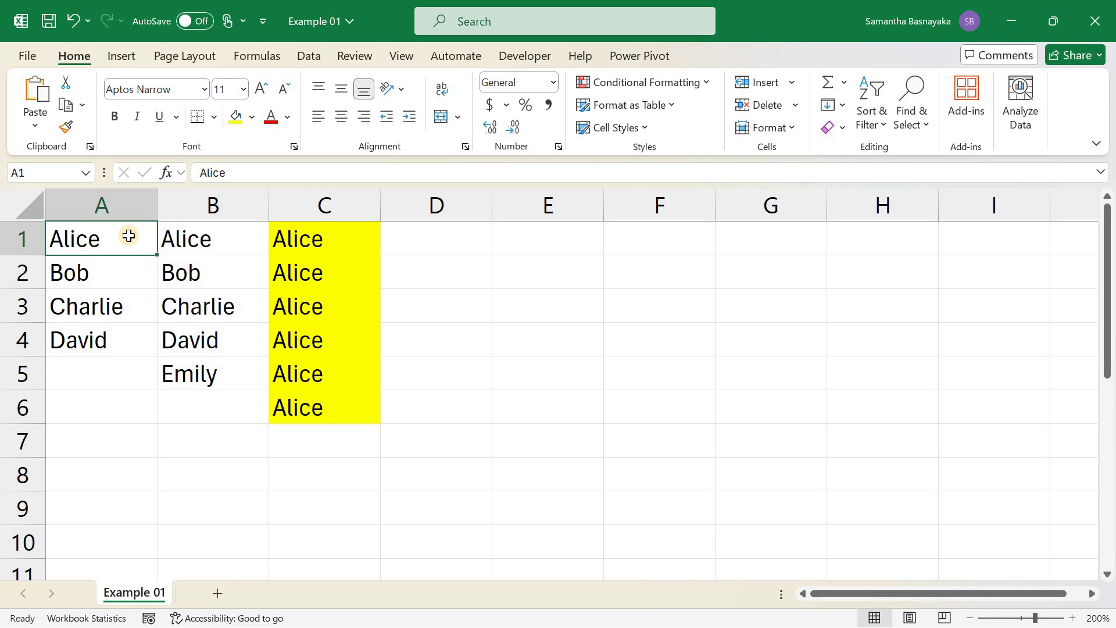